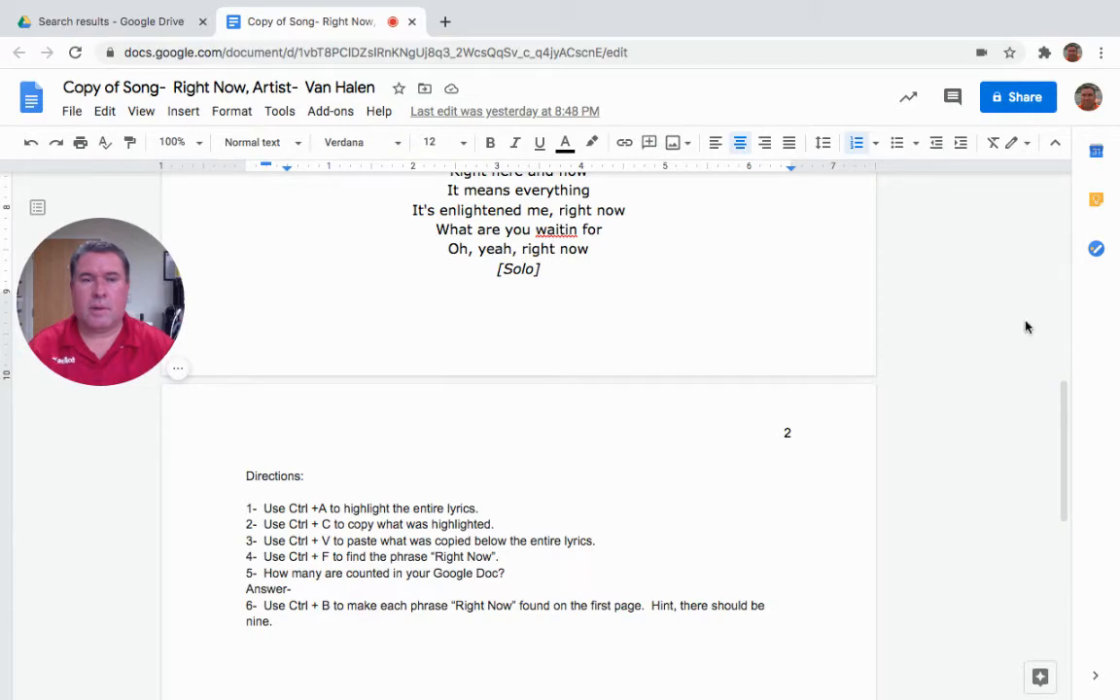
Step: Examine the directions on page 2 and the song title and lyrics on the first page
{"action": "left_click_drag", "start_coordinate": [1065, 407], "coordinate": [1060, 433]}
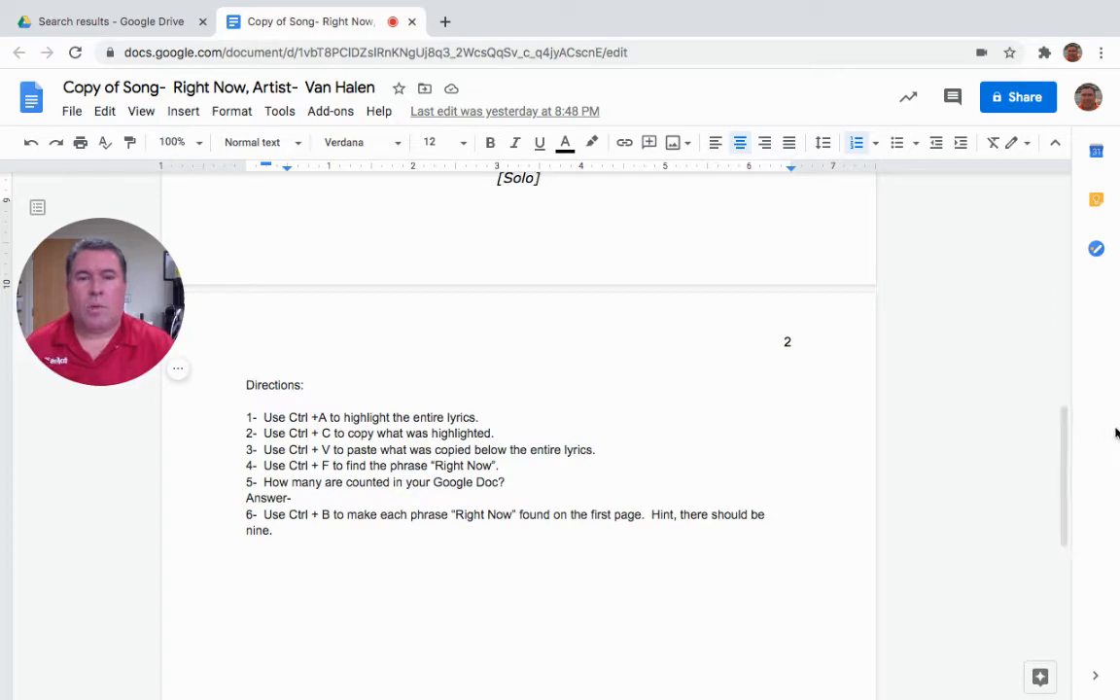
{"action": "scroll", "coordinate": [1056, 339], "scroll_direction": "up", "scroll_amount": 1}
{"action": "scroll", "coordinate": [1057, 339], "scroll_direction": "up", "scroll_amount": 15}
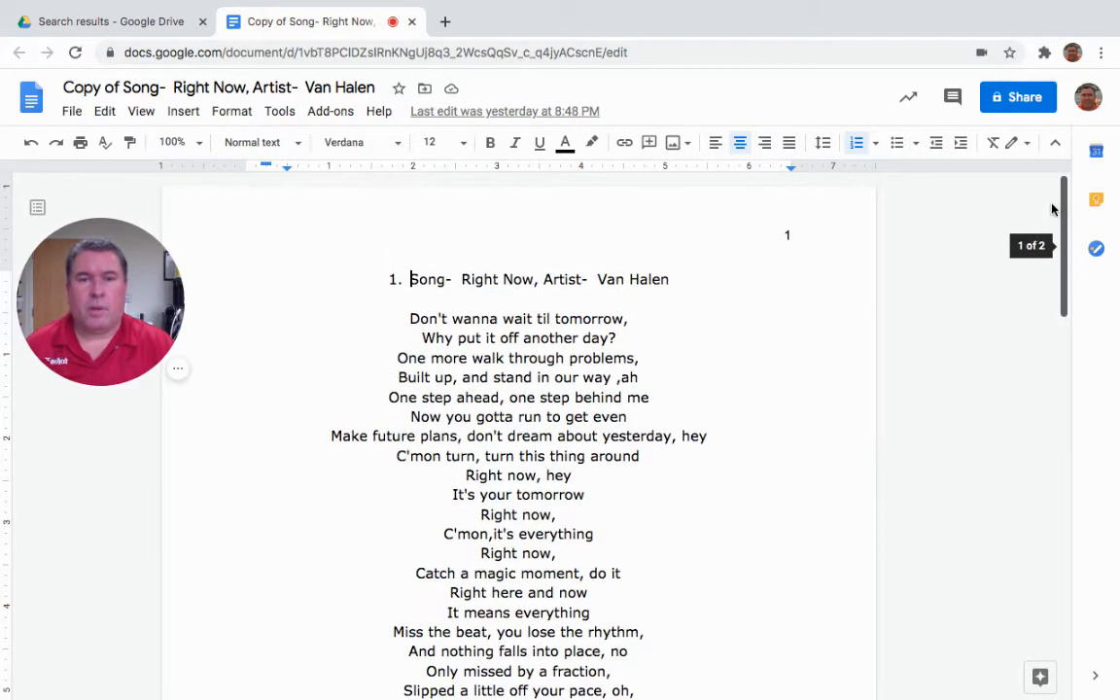
{"action": "scroll", "coordinate": [1052, 215], "scroll_direction": "down", "scroll_amount": 3}
{"action": "scroll", "coordinate": [1054, 226], "scroll_direction": "up", "scroll_amount": 1}
{"action": "left_click_drag", "start_coordinate": [1060, 227], "coordinate": [1080, 189]}
{"action": "left_click_drag", "start_coordinate": [1063, 224], "coordinate": [1080, 200]}
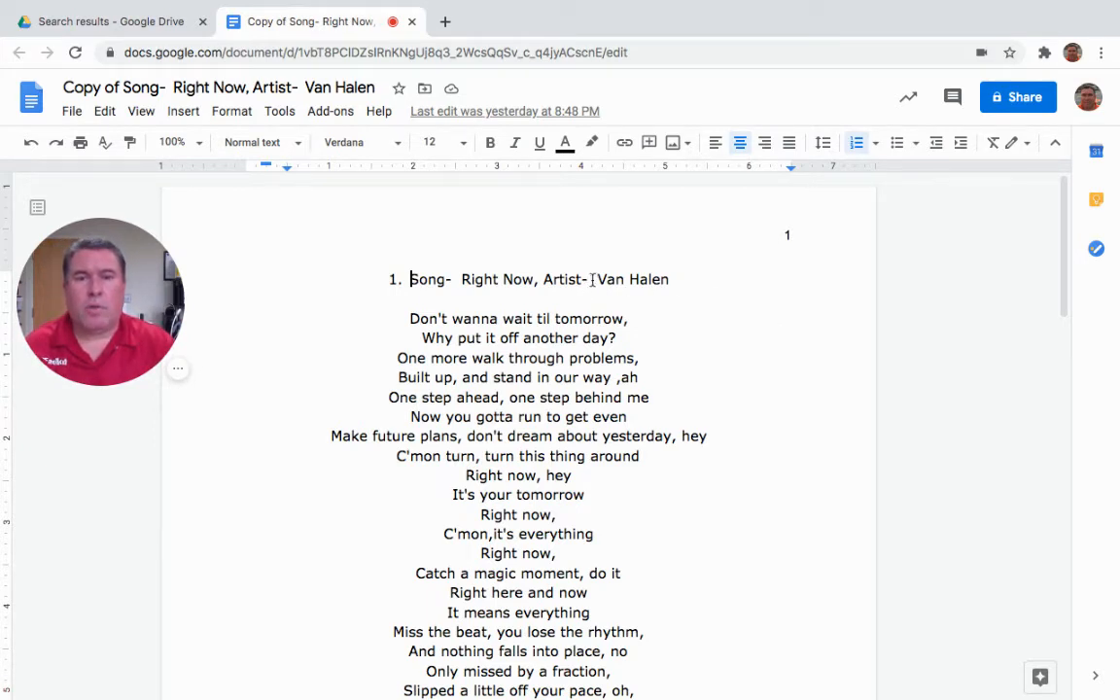
{"action": "left_click_drag", "start_coordinate": [598, 279], "coordinate": [678, 280]}
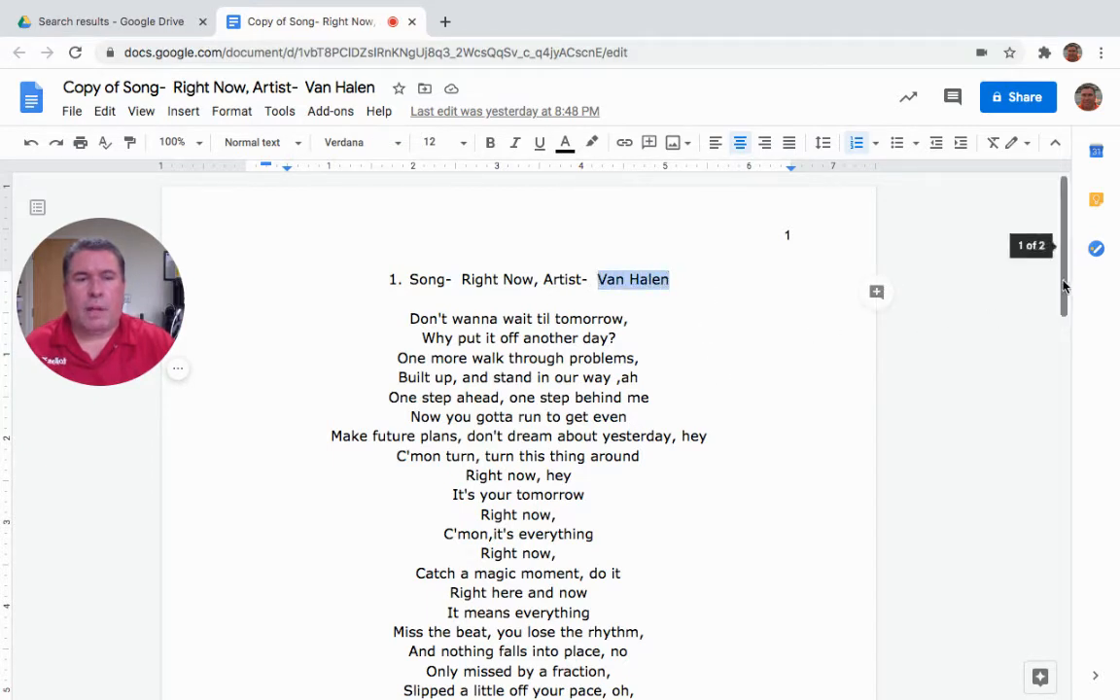
{"action": "mouse_move", "coordinate": [1064, 287]}
{"action": "left_mouse_down"}
{"action": "mouse_move", "coordinate": [1057, 542]}
{"action": "mouse_move", "coordinate": [1059, 296]}
{"action": "left_mouse_up"}
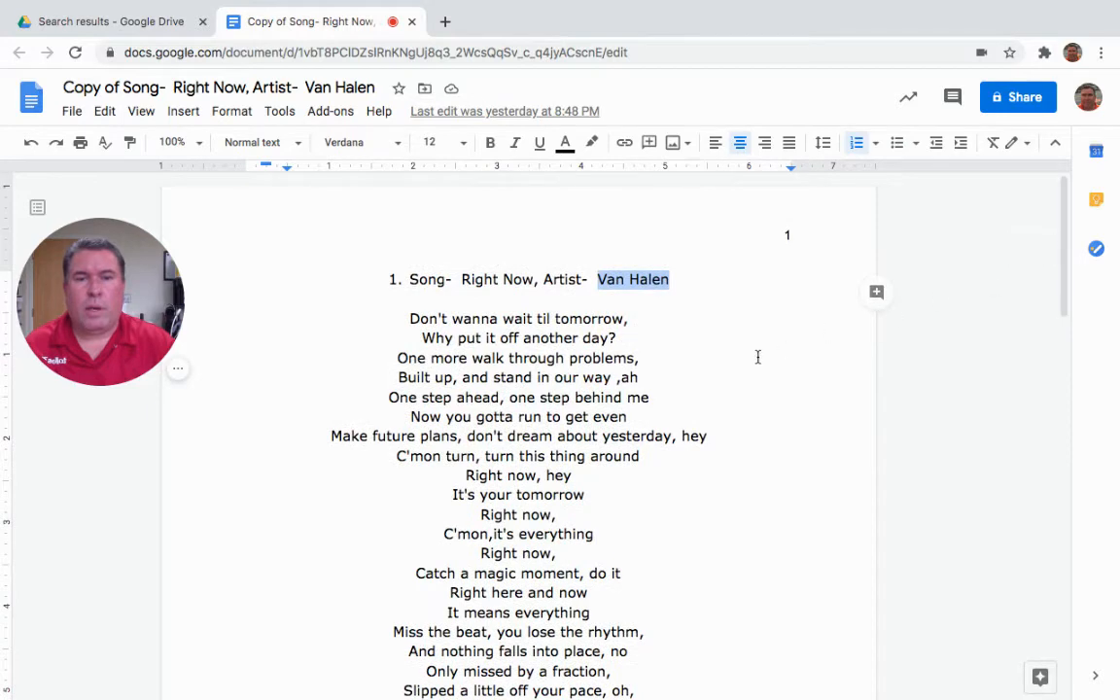
{"action": "double_click", "coordinate": [649, 327]}
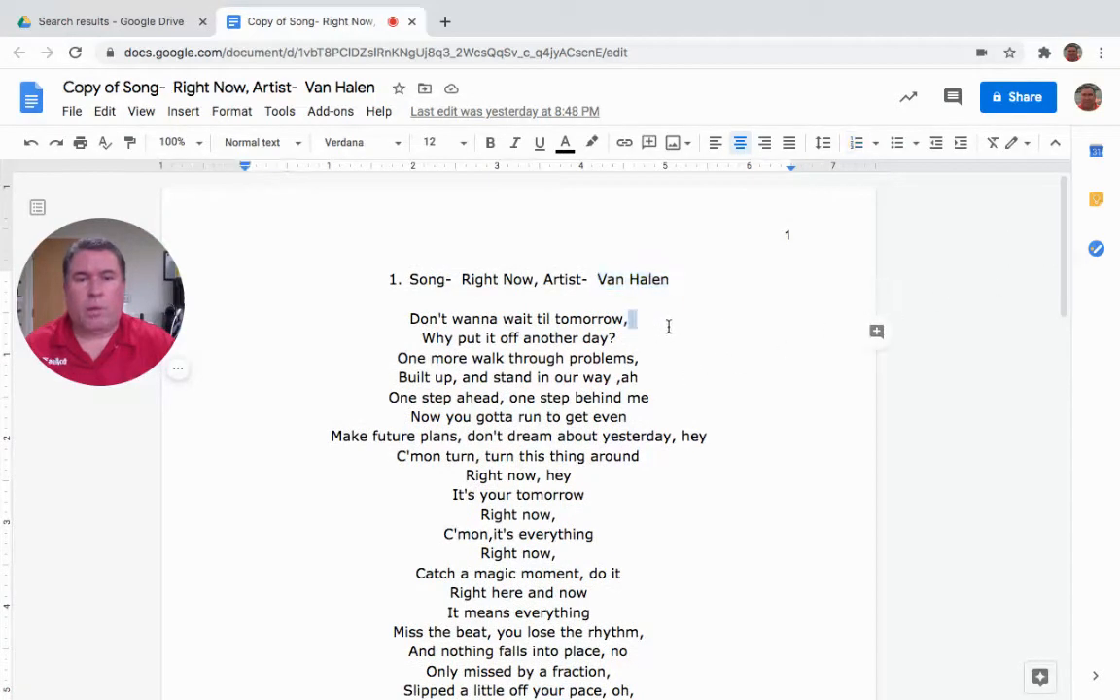
{"action": "left_click", "coordinate": [668, 326]}
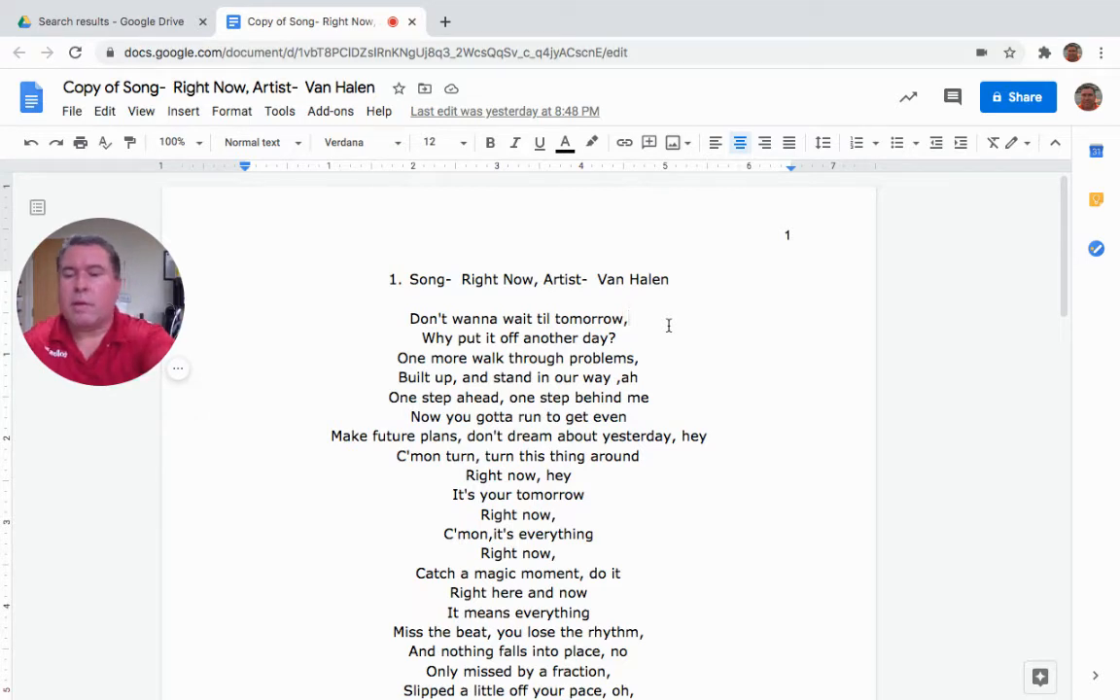
Step: Select the entire document, including the lyrics and the directions, and copy it
{"action": "key", "text": "super+a"}
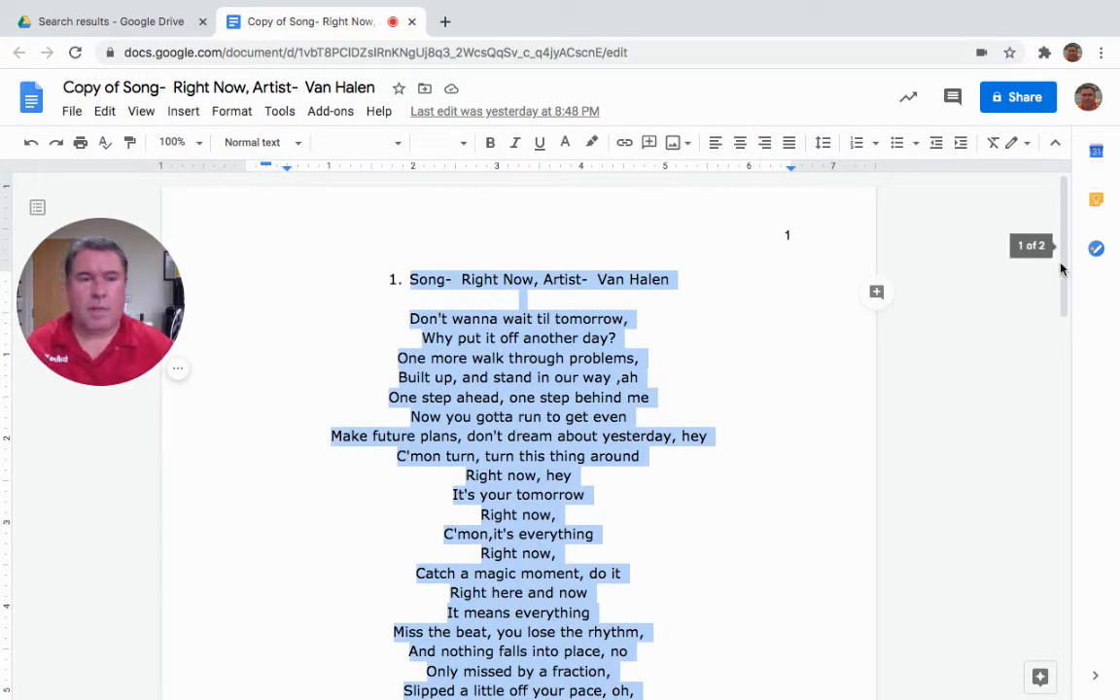
{"action": "scroll", "coordinate": [1056, 360], "scroll_direction": "down", "scroll_amount": 2}
{"action": "scroll", "coordinate": [1056, 360], "scroll_direction": "down", "scroll_amount": 15}
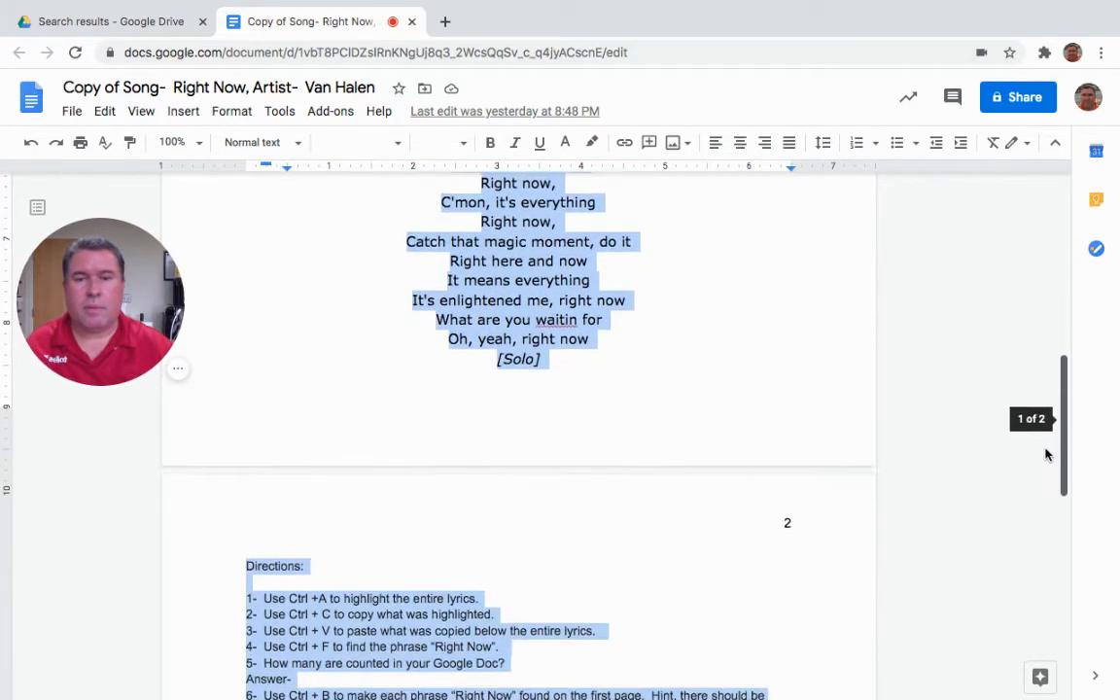
{"action": "scroll", "coordinate": [1040, 499], "scroll_direction": "down", "scroll_amount": 3}
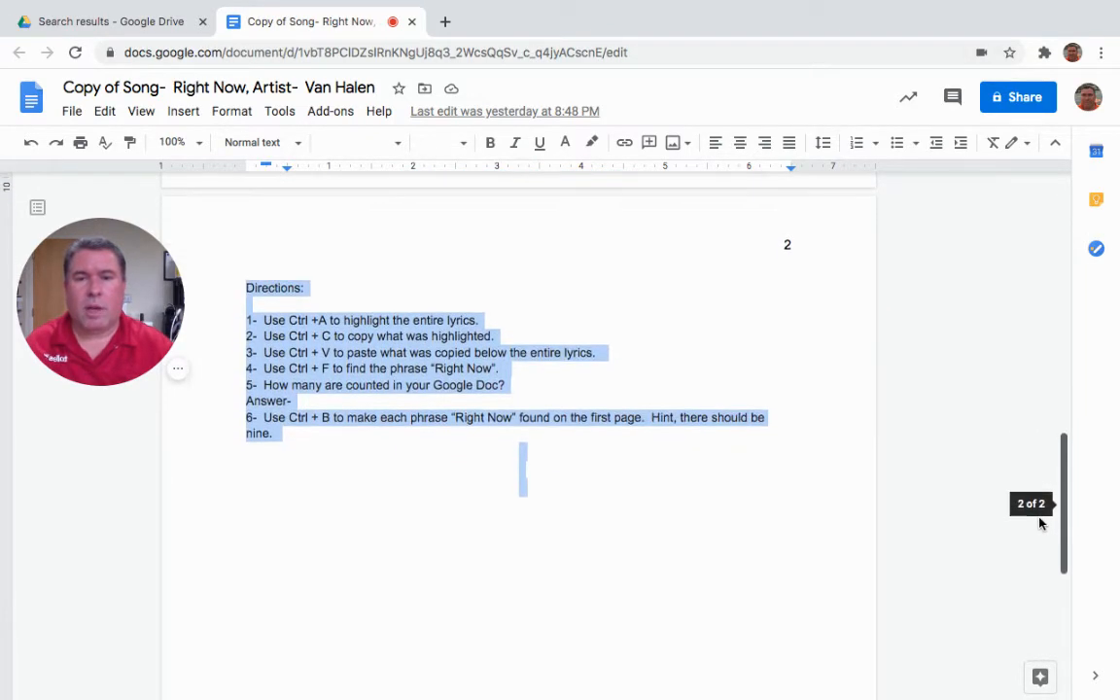
{"action": "left_click_drag", "start_coordinate": [1039, 519], "coordinate": [1039, 520]}
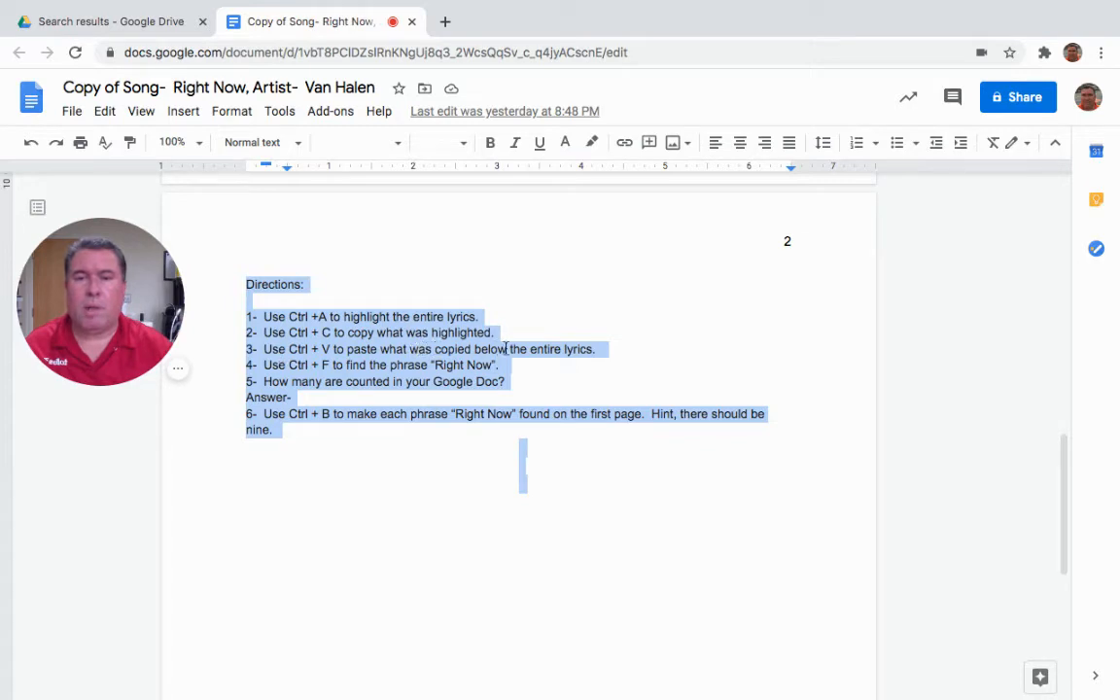
Step: Add a new line after "[Solo]" at the end of the lyrics and paste the copied content there
{"action": "left_click_drag", "start_coordinate": [1062, 446], "coordinate": [1062, 360]}
{"action": "left_click", "coordinate": [675, 413]}
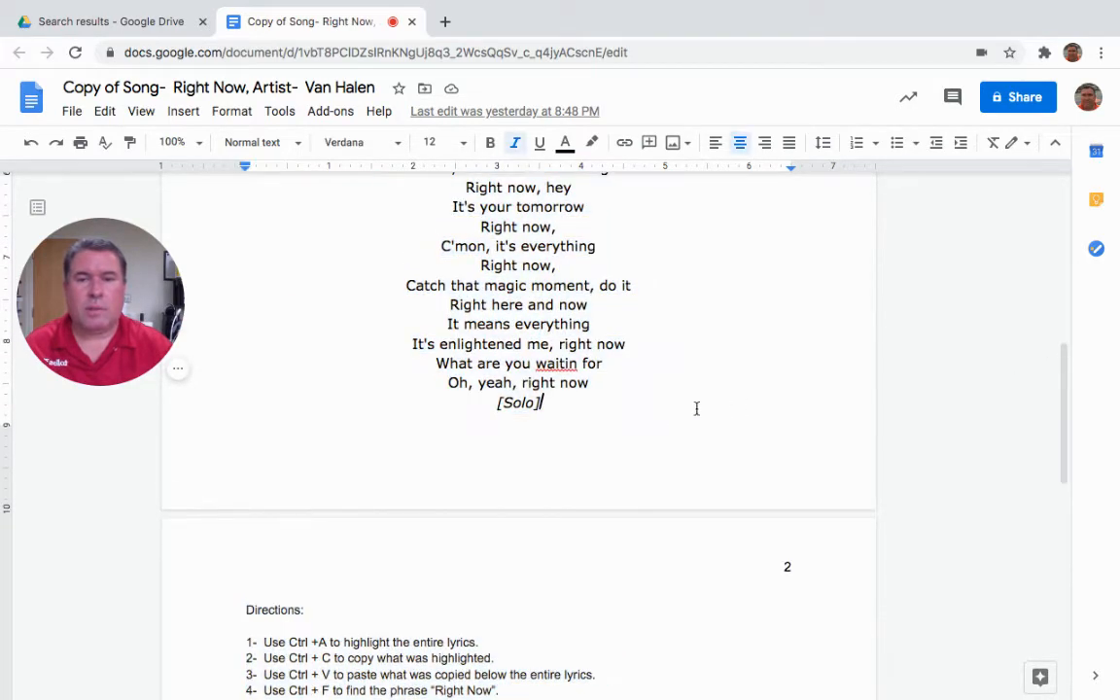
{"action": "left_click_drag", "start_coordinate": [1062, 425], "coordinate": [1045, 400]}
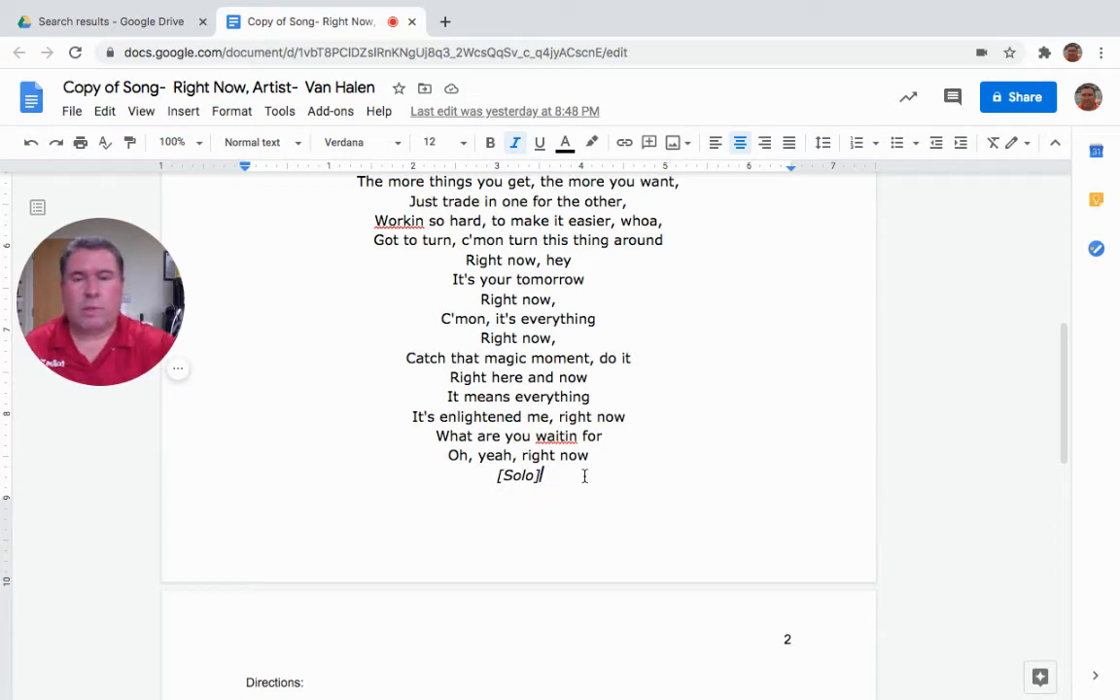
{"action": "key", "text": "Return"}
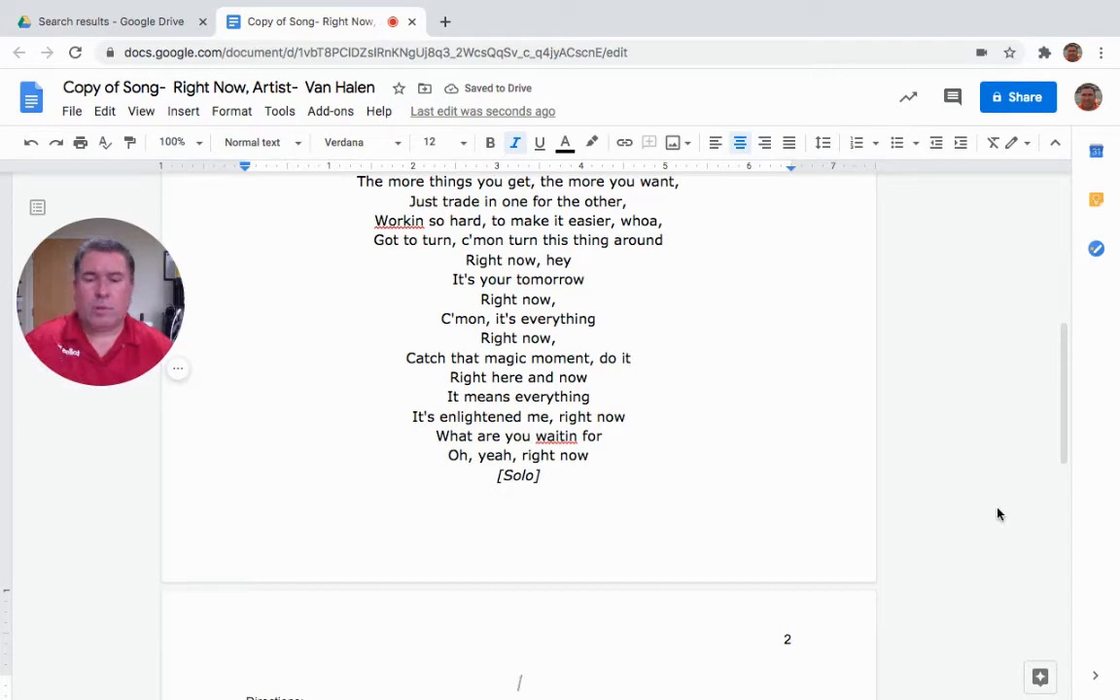
{"action": "scroll", "coordinate": [997, 512], "scroll_direction": "down", "scroll_amount": 3}
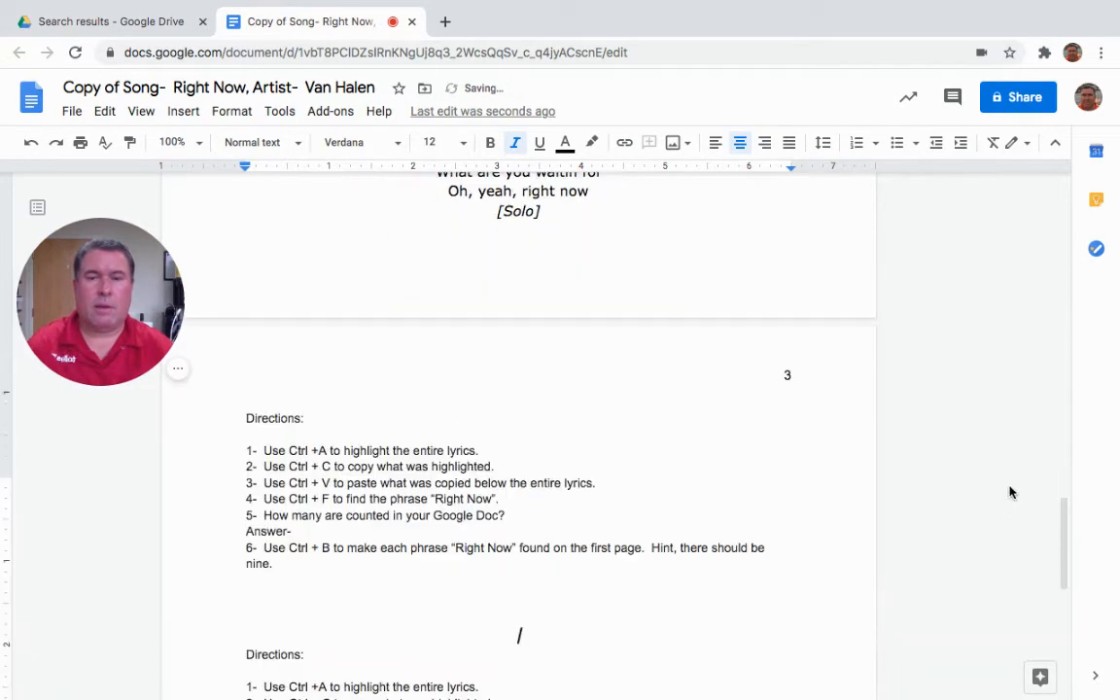
Step: Copy the phrase "Right Now" from the song title line and search the document for it
{"action": "left_click_drag", "start_coordinate": [1064, 533], "coordinate": [1050, 207]}
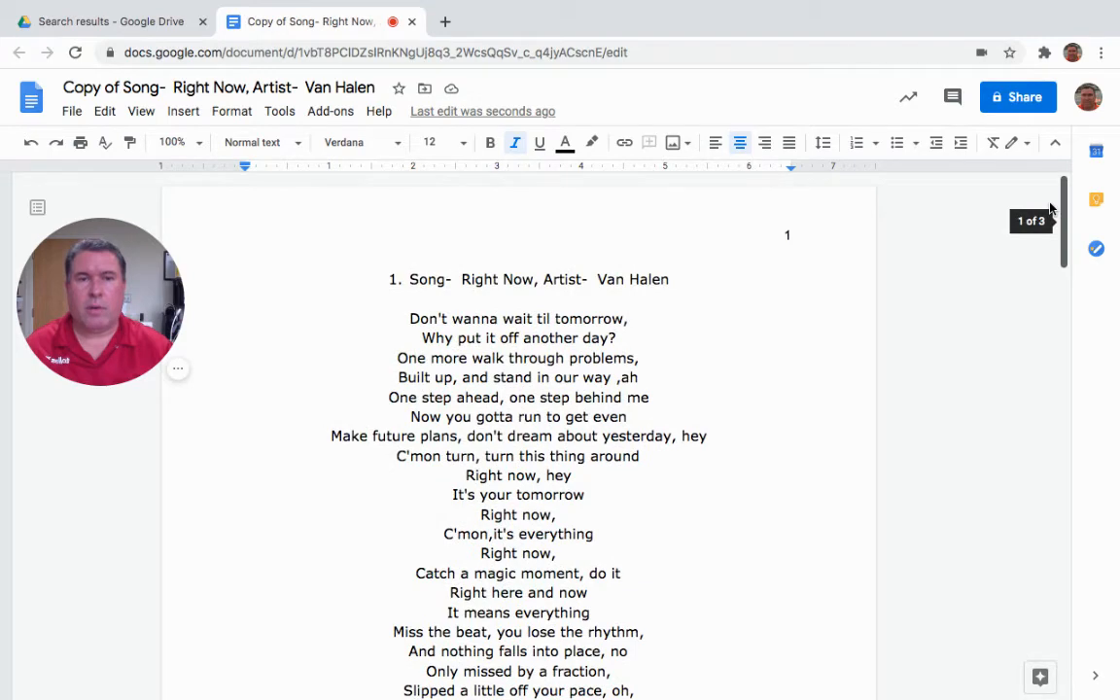
{"action": "left_click_drag", "start_coordinate": [1050, 207], "coordinate": [1029, 522]}
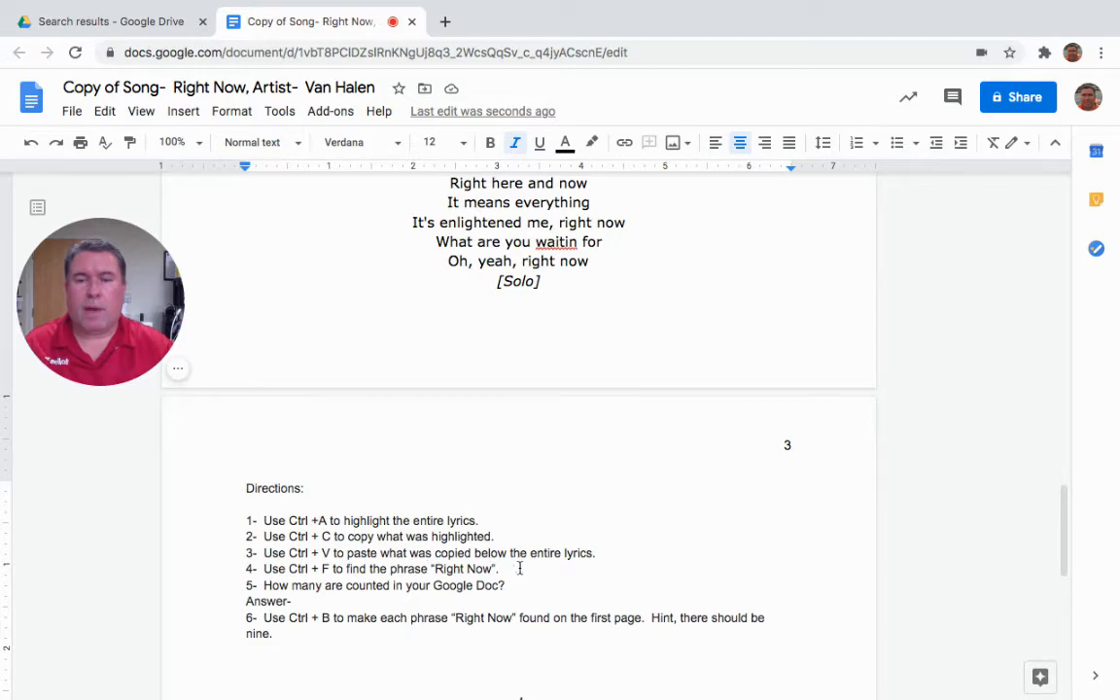
{"action": "left_click_drag", "start_coordinate": [1062, 511], "coordinate": [1046, 195]}
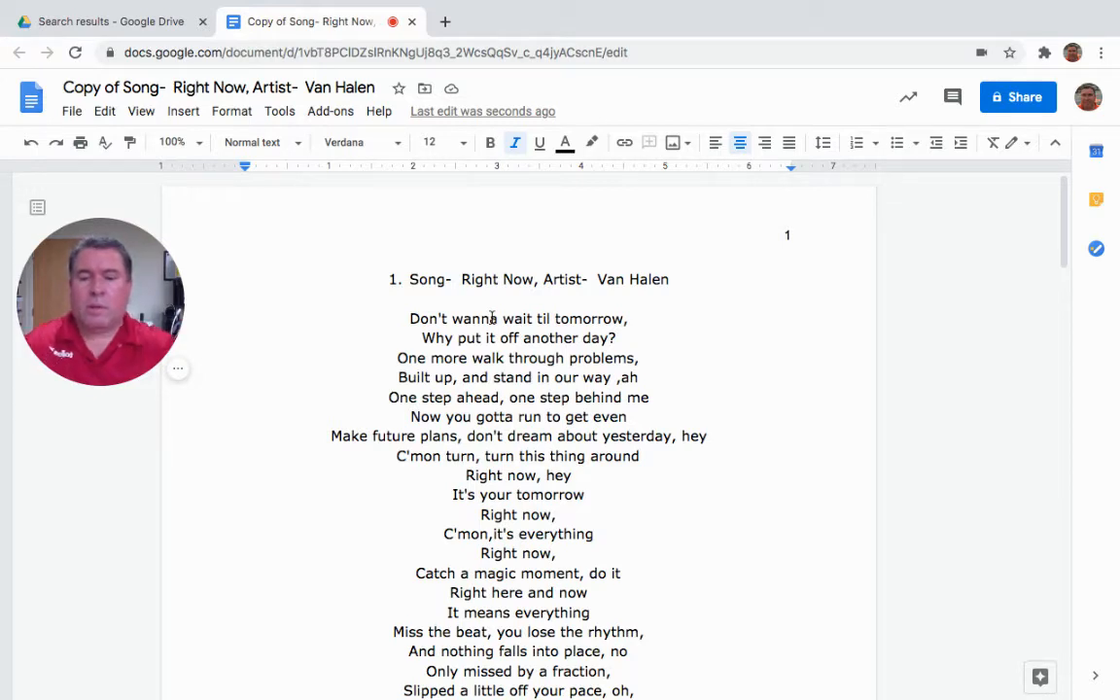
{"action": "key", "text": "ctrl+f"}
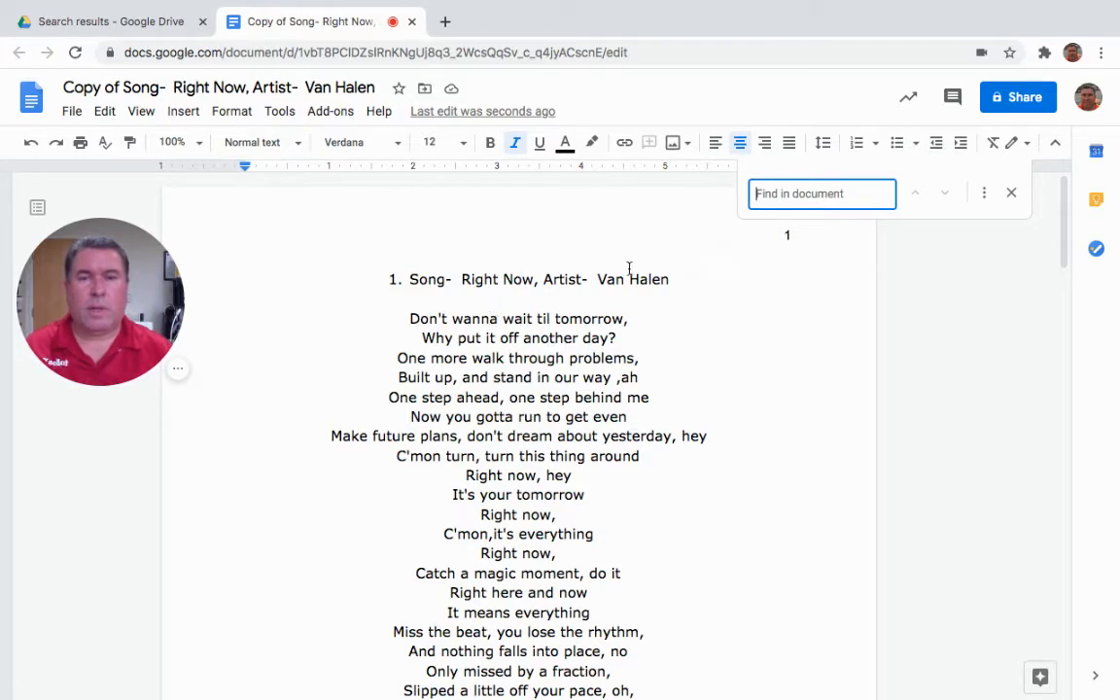
{"action": "left_click_drag", "start_coordinate": [462, 280], "coordinate": [534, 278]}
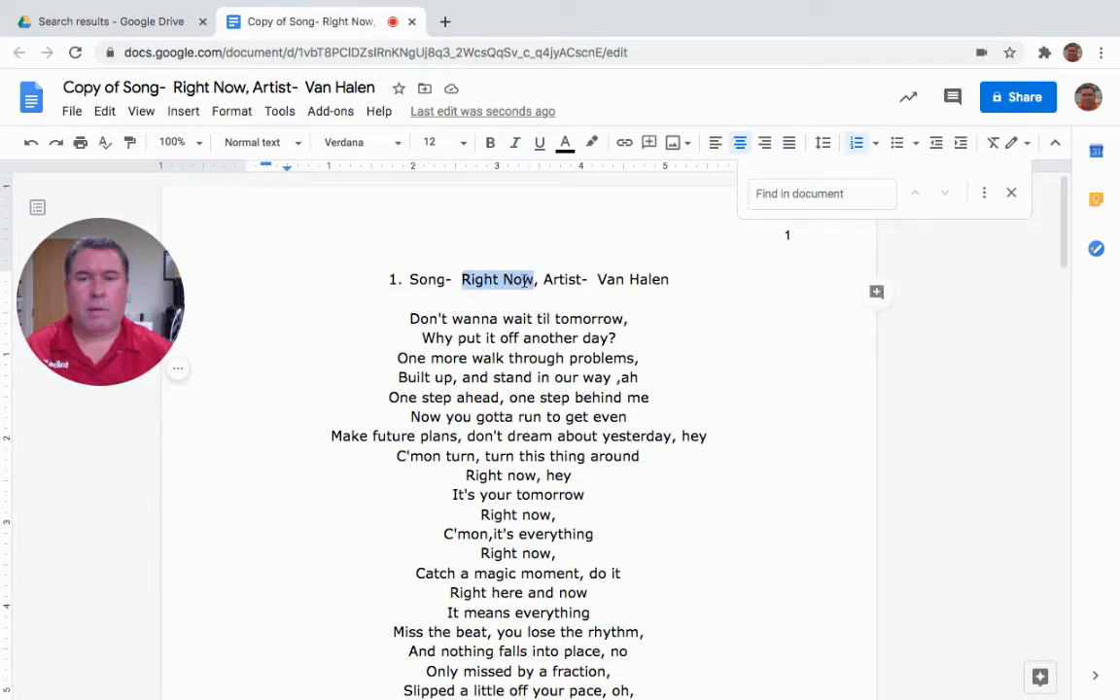
{"action": "right_click", "coordinate": [523, 279]}
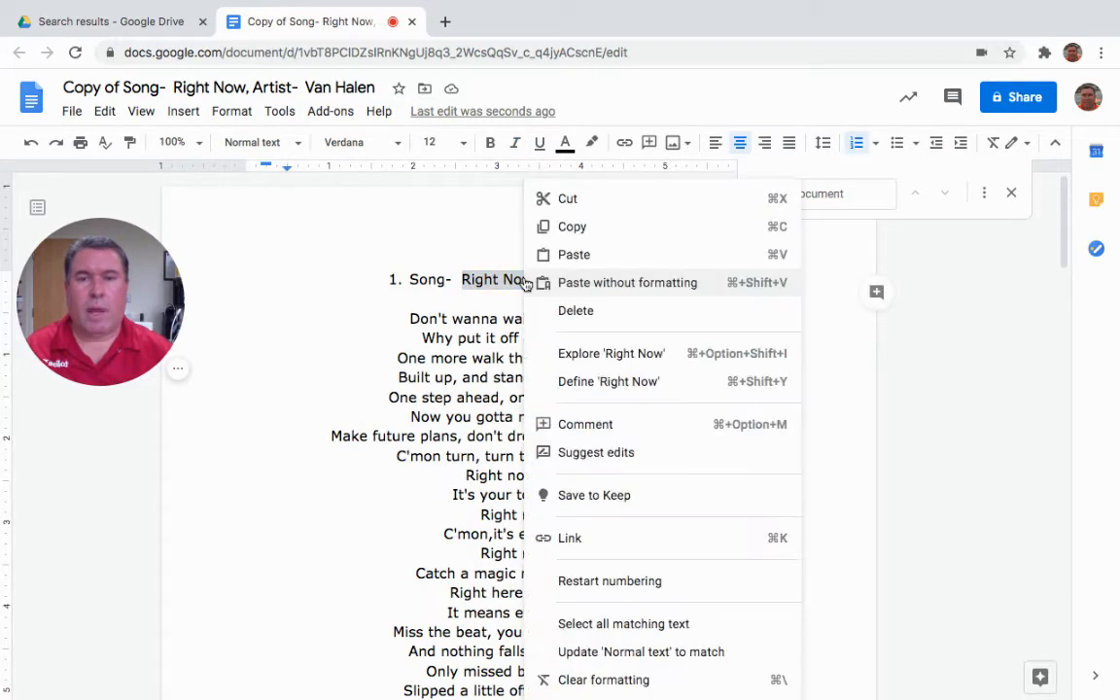
{"action": "left_click", "coordinate": [569, 230]}
{"action": "left_click", "coordinate": [806, 193]}
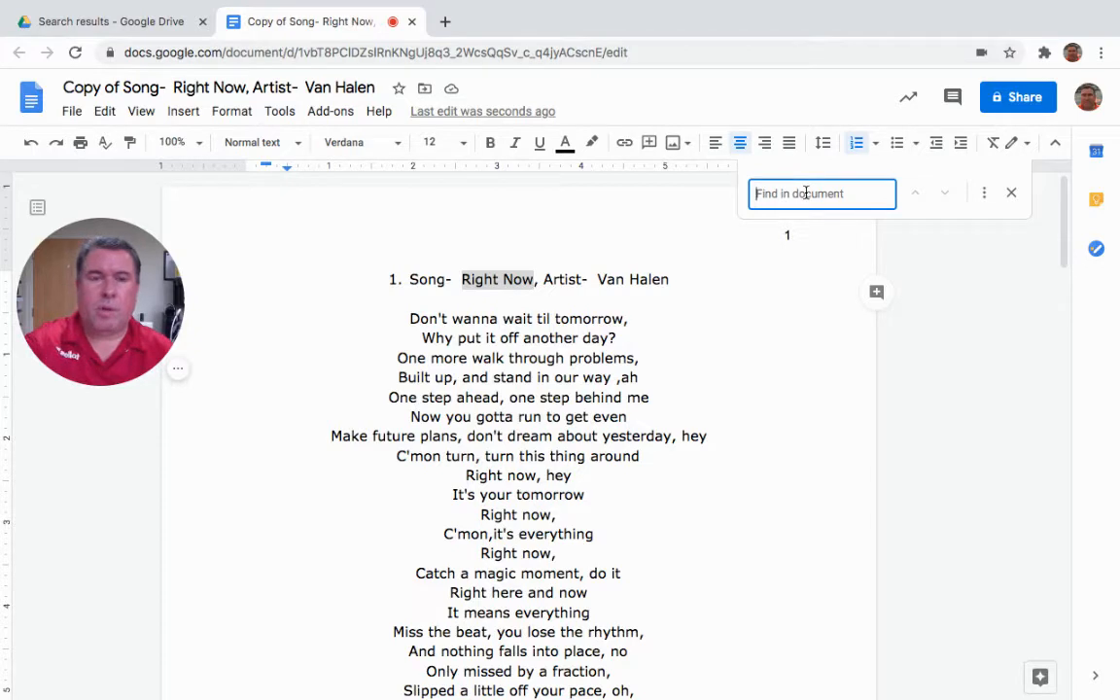
{"action": "key", "text": "ctrl+v"}
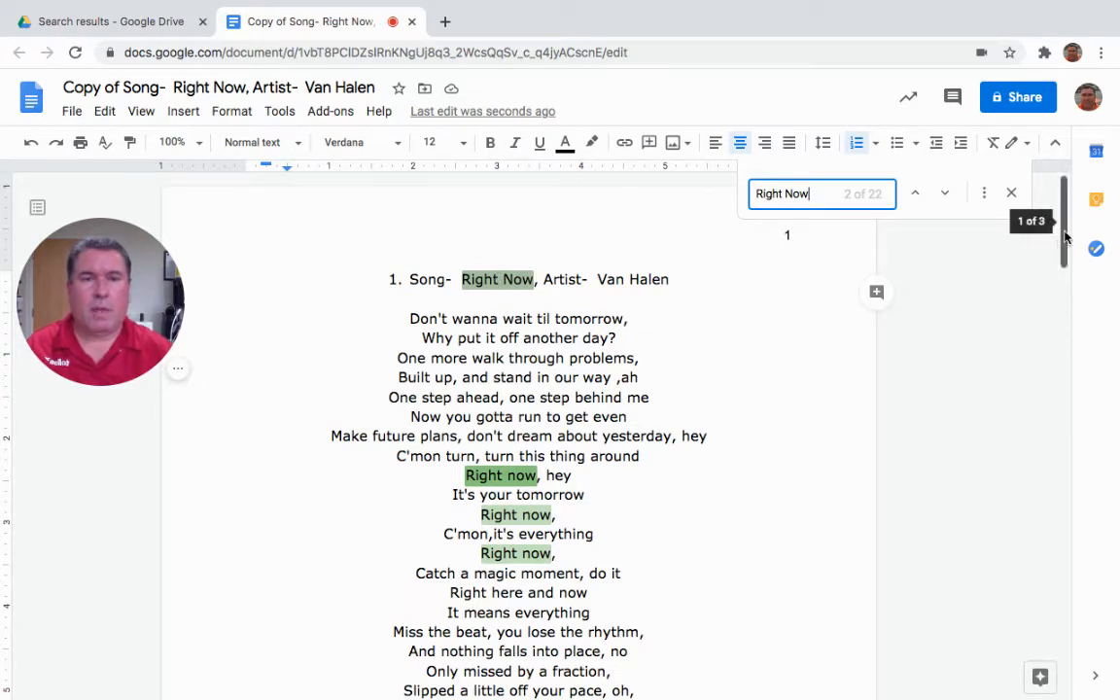
Step: Examine the highlighted "Right Now" matches throughout the document and the match counter of the search
{"action": "scroll", "coordinate": [1064, 238], "scroll_direction": "down", "scroll_amount": 1}
{"action": "scroll", "coordinate": [1064, 238], "scroll_direction": "down", "scroll_amount": 2}
{"action": "scroll", "coordinate": [1062, 242], "scroll_direction": "up", "scroll_amount": 3}
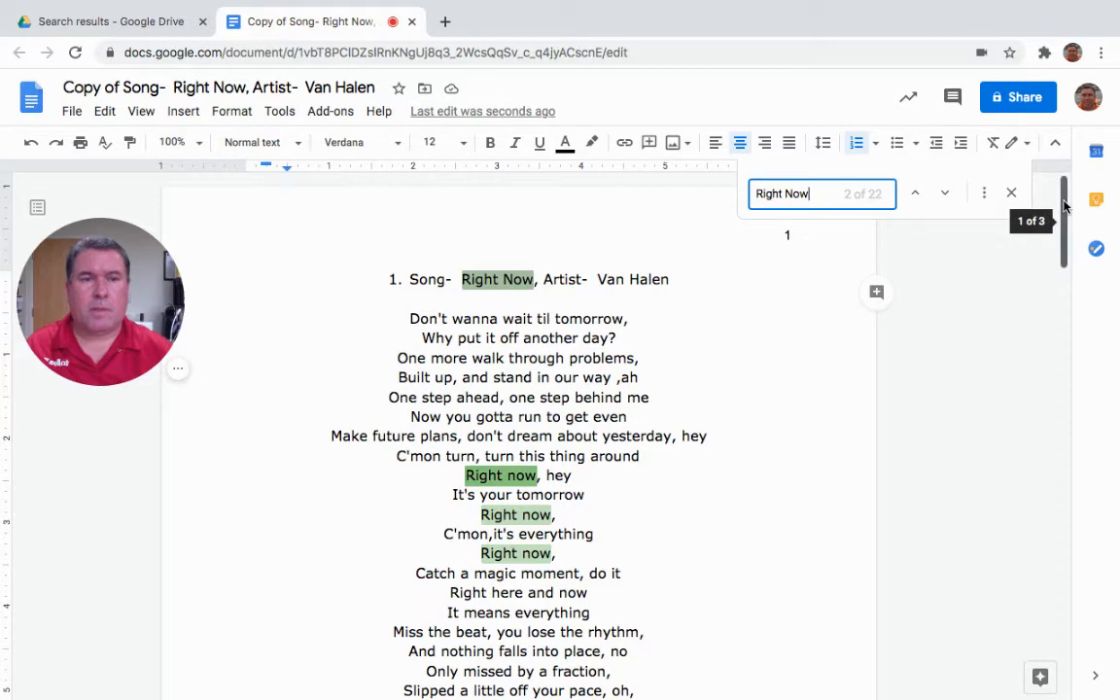
{"action": "scroll", "coordinate": [1064, 209], "scroll_direction": "down", "scroll_amount": 1}
{"action": "scroll", "coordinate": [1064, 214], "scroll_direction": "down", "scroll_amount": 3}
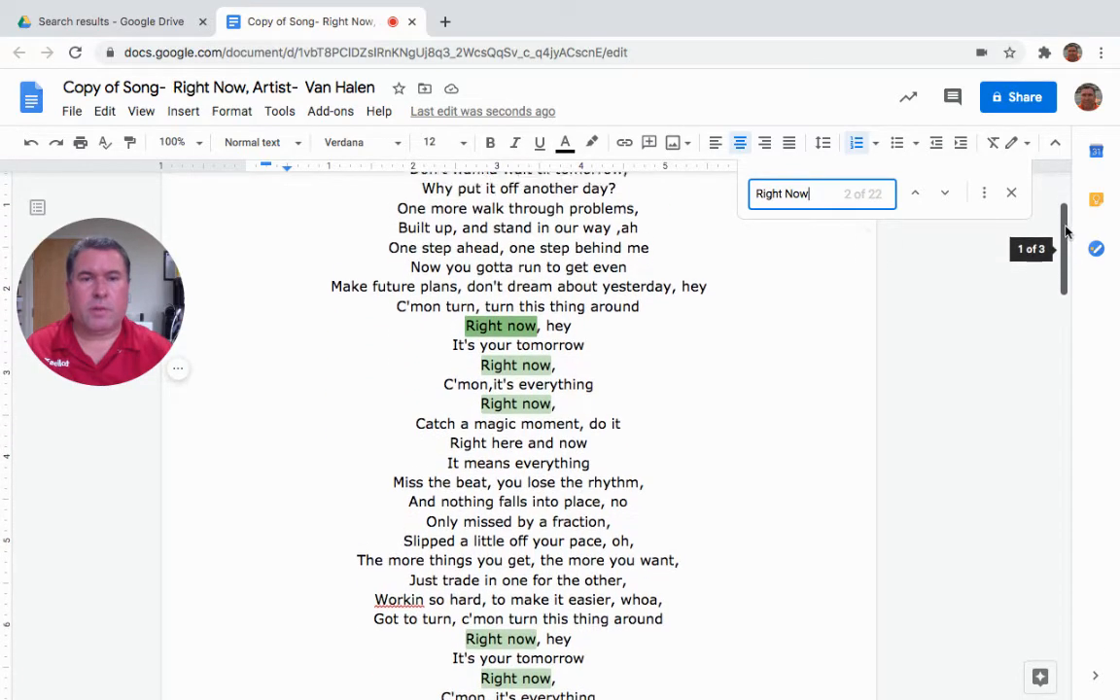
{"action": "left_click_drag", "start_coordinate": [1062, 247], "coordinate": [1060, 530]}
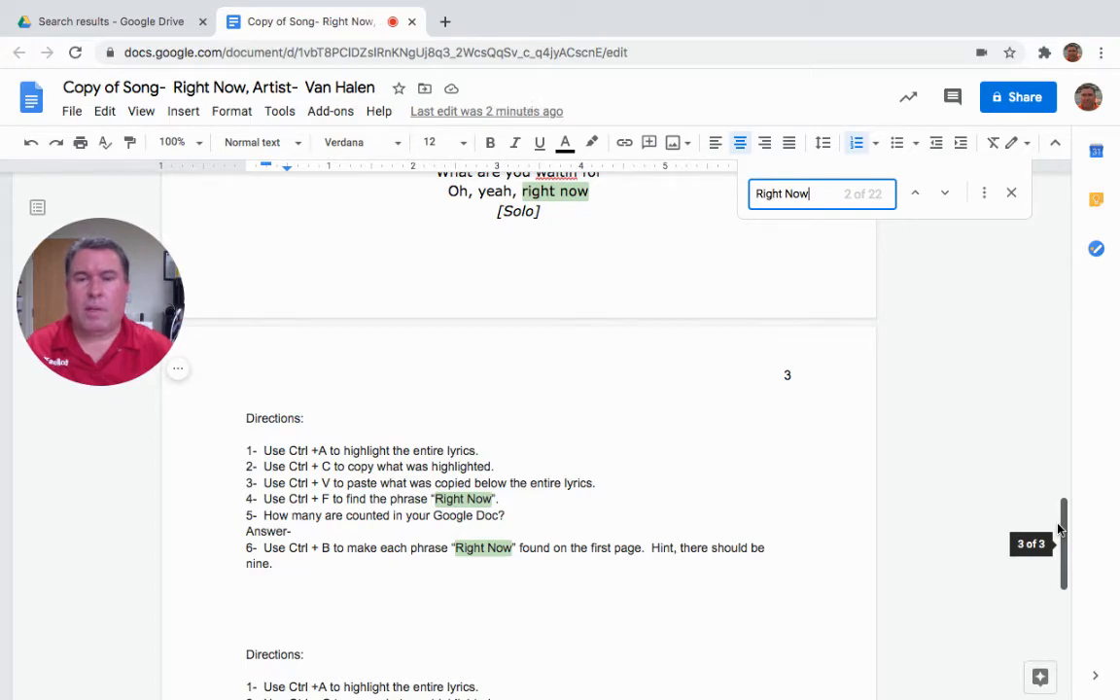
{"action": "left_click_drag", "start_coordinate": [1059, 528], "coordinate": [1009, 193]}
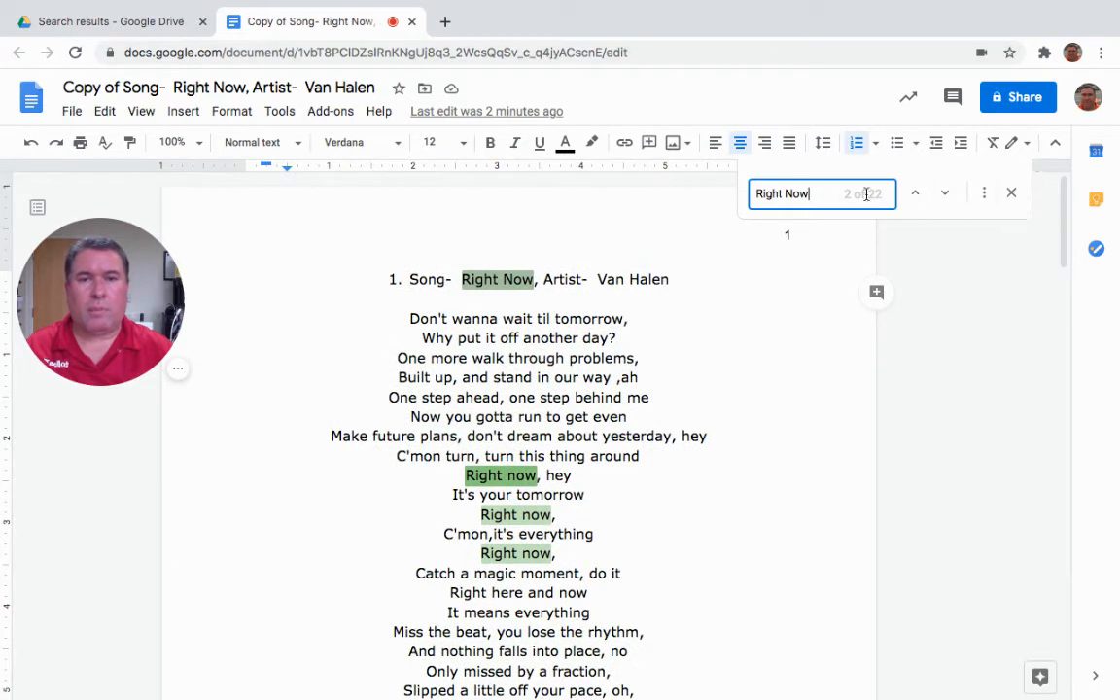
Step: Enter 22 after "Answer-" under direction 5 in the first set of directions on page 3
{"action": "left_click", "coordinate": [502, 280]}
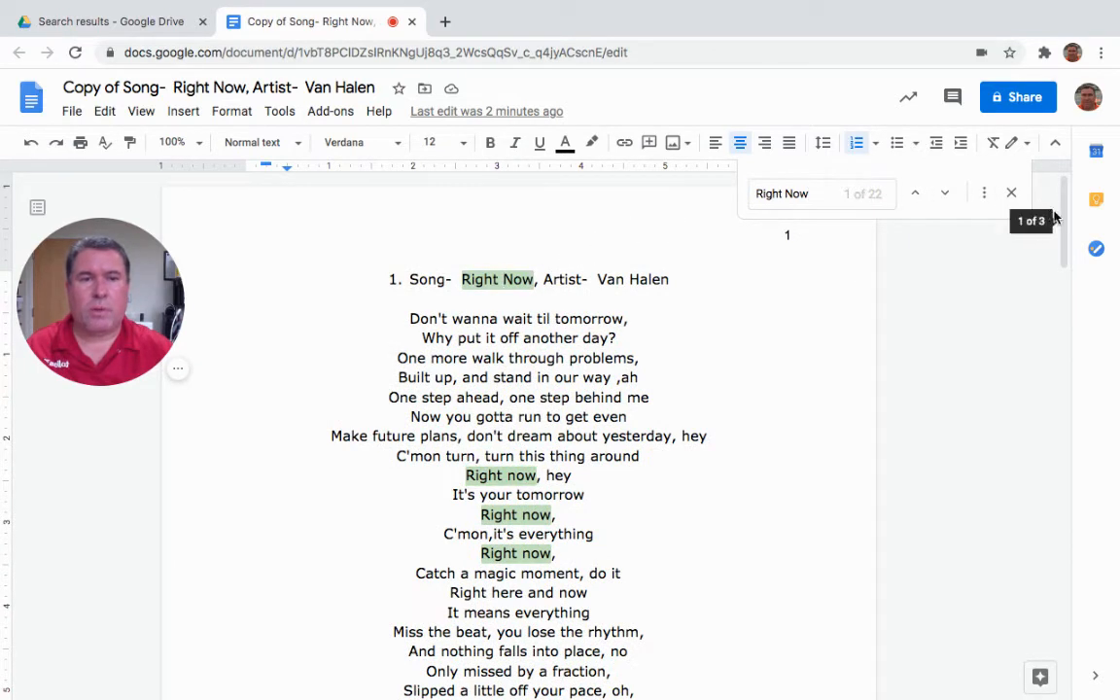
{"action": "left_click_drag", "start_coordinate": [1057, 213], "coordinate": [1053, 562]}
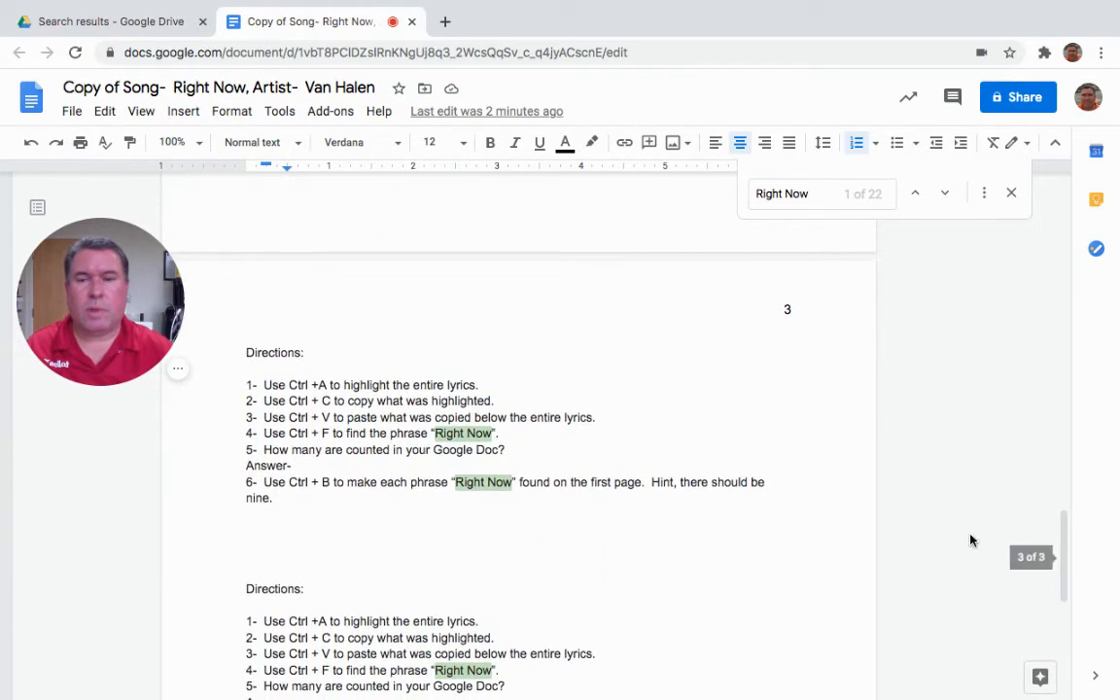
{"action": "left_click", "coordinate": [444, 470]}
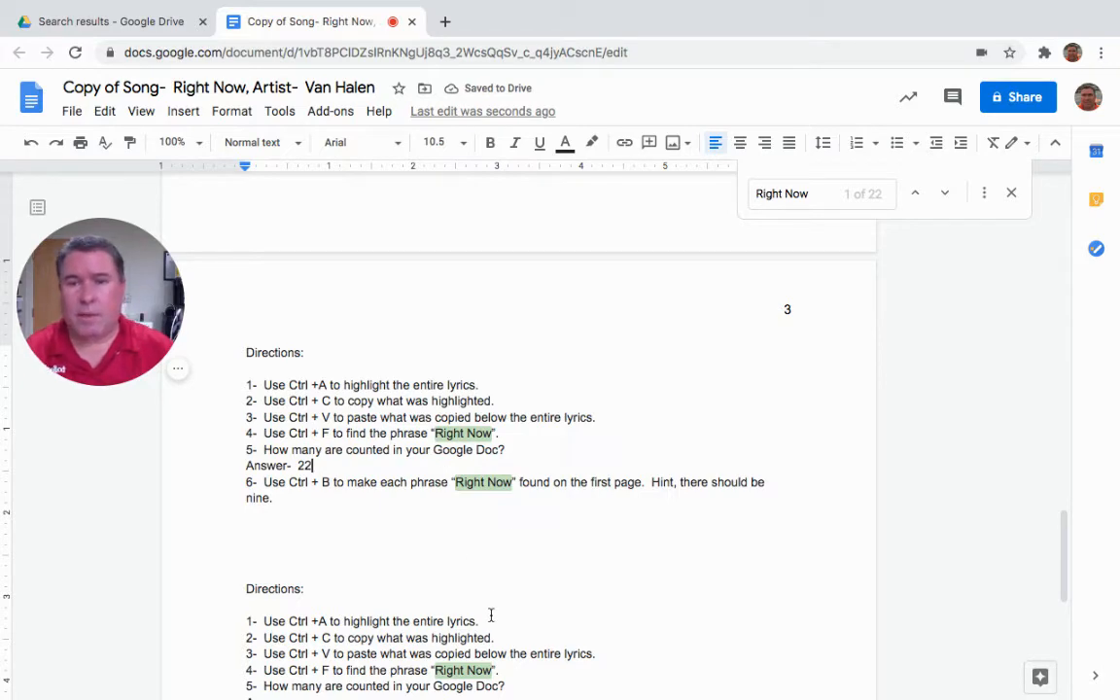
Step: Bold the phrase "Right Now" in the first song title line on page one
{"action": "left_click_drag", "start_coordinate": [1062, 538], "coordinate": [1027, 535]}
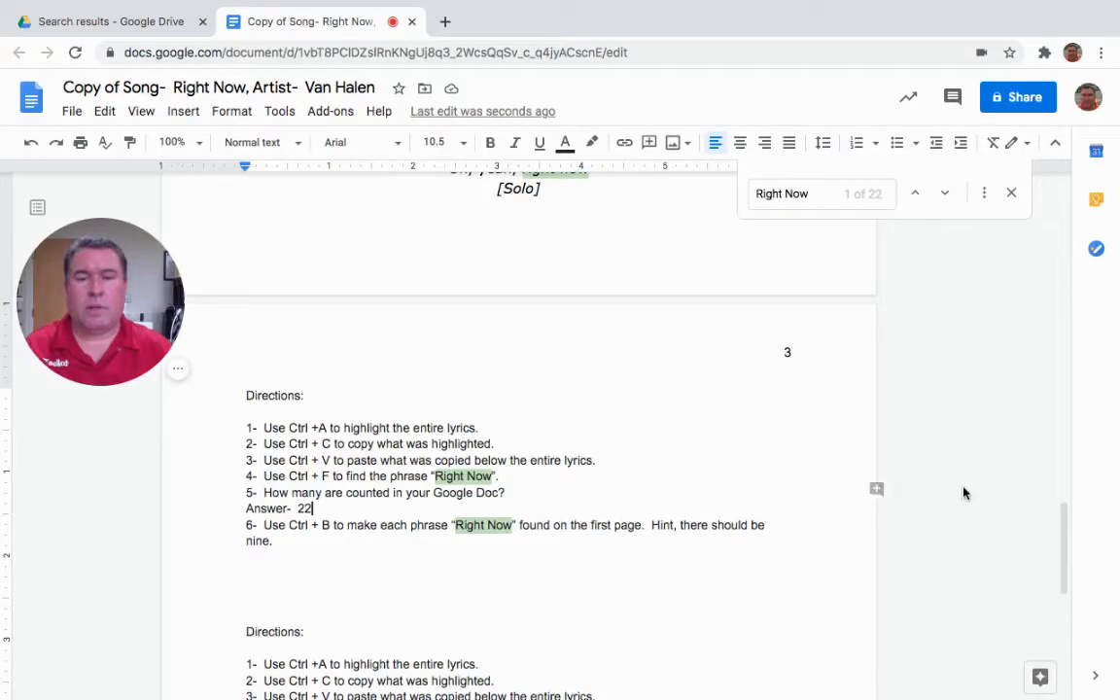
{"action": "left_click_drag", "start_coordinate": [1068, 525], "coordinate": [1040, 195]}
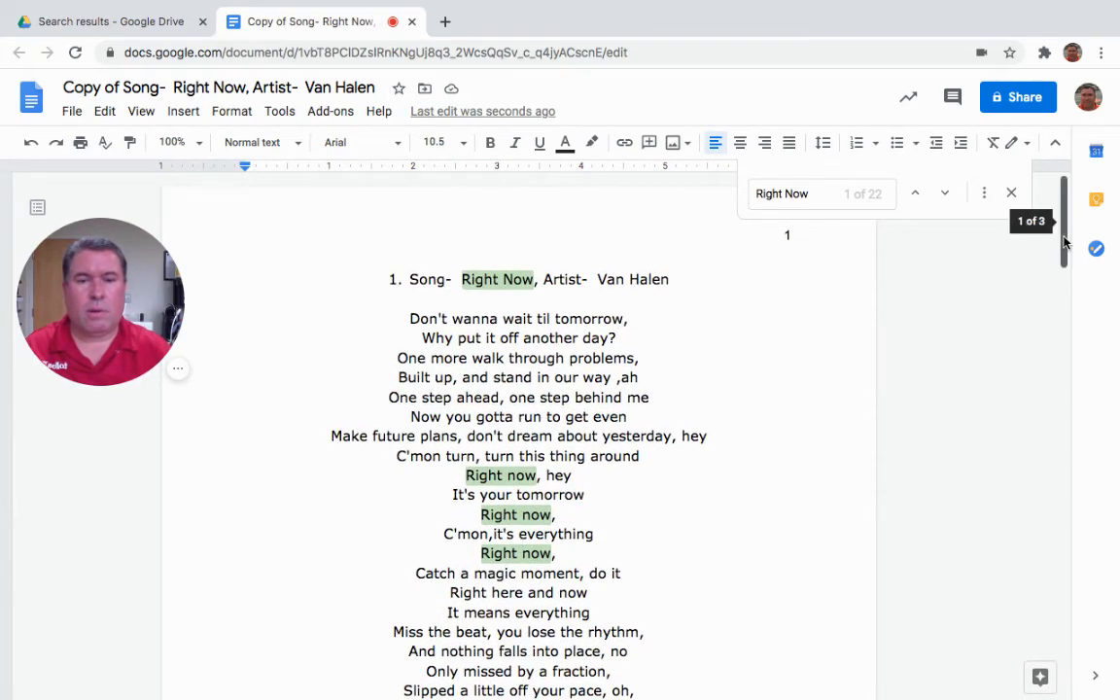
{"action": "left_click_drag", "start_coordinate": [1059, 222], "coordinate": [1033, 337]}
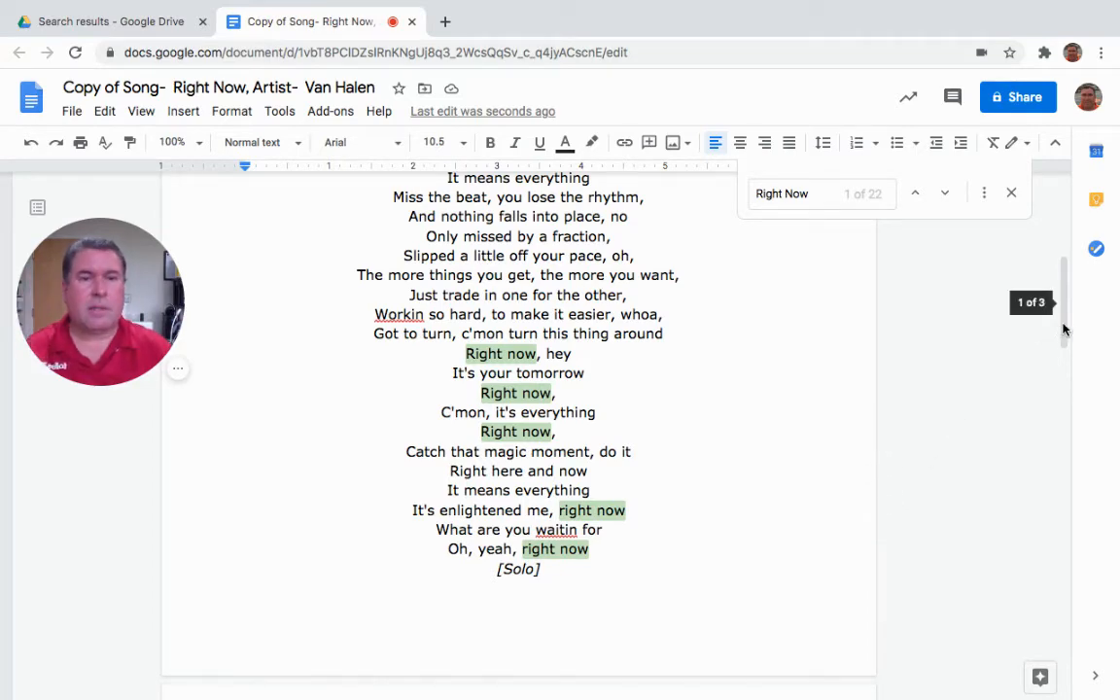
{"action": "scroll", "coordinate": [1054, 282], "scroll_direction": "up", "scroll_amount": 2}
{"action": "scroll", "coordinate": [1052, 272], "scroll_direction": "up", "scroll_amount": 7}
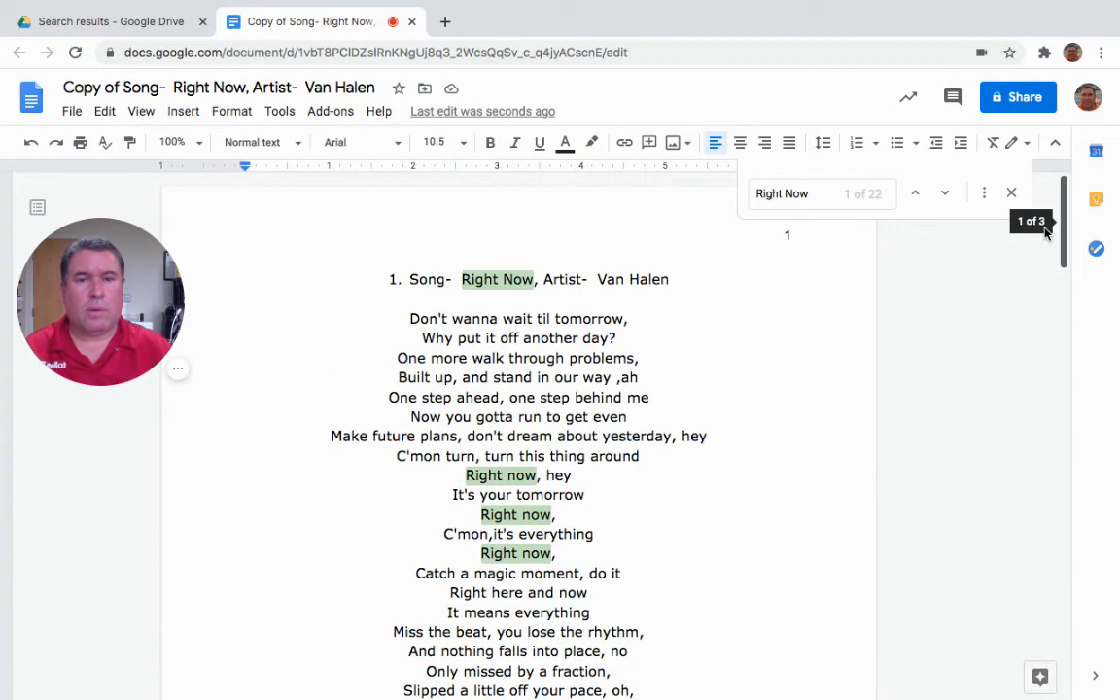
{"action": "left_click", "coordinate": [485, 301]}
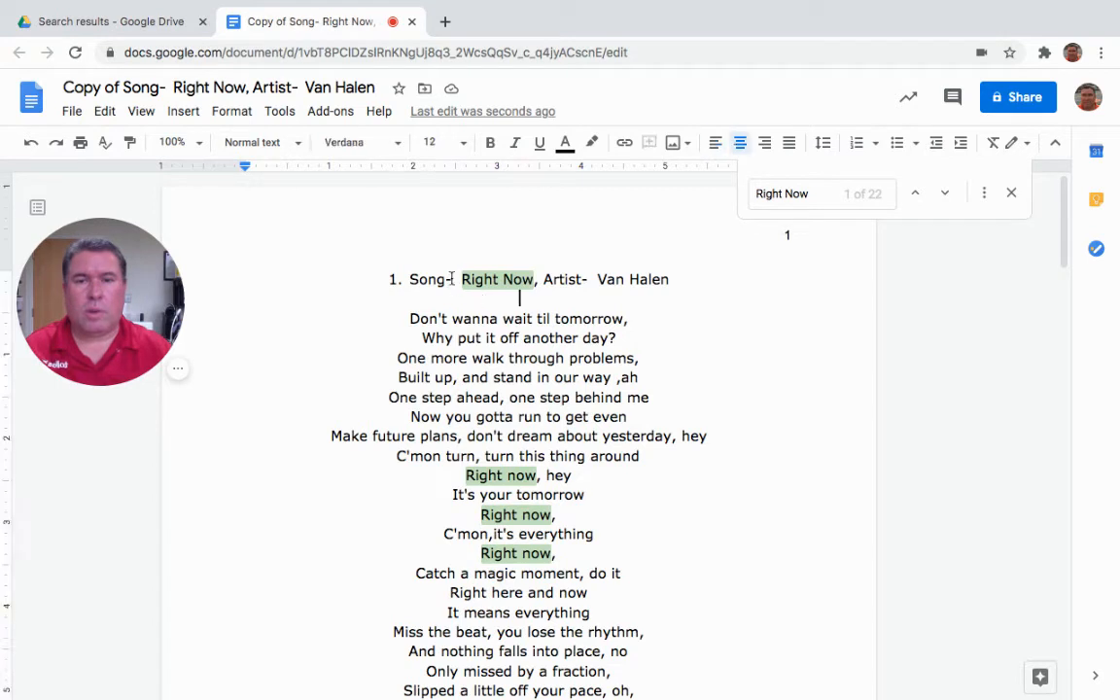
{"action": "left_click_drag", "start_coordinate": [463, 279], "coordinate": [536, 282]}
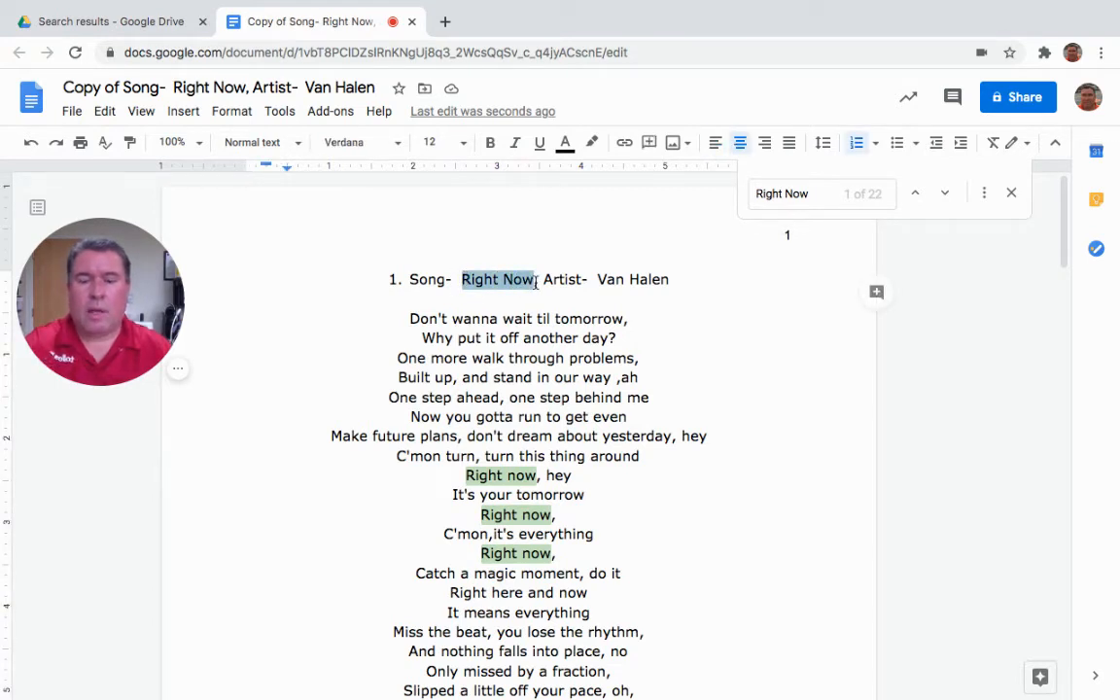
{"action": "key", "text": "super+b"}
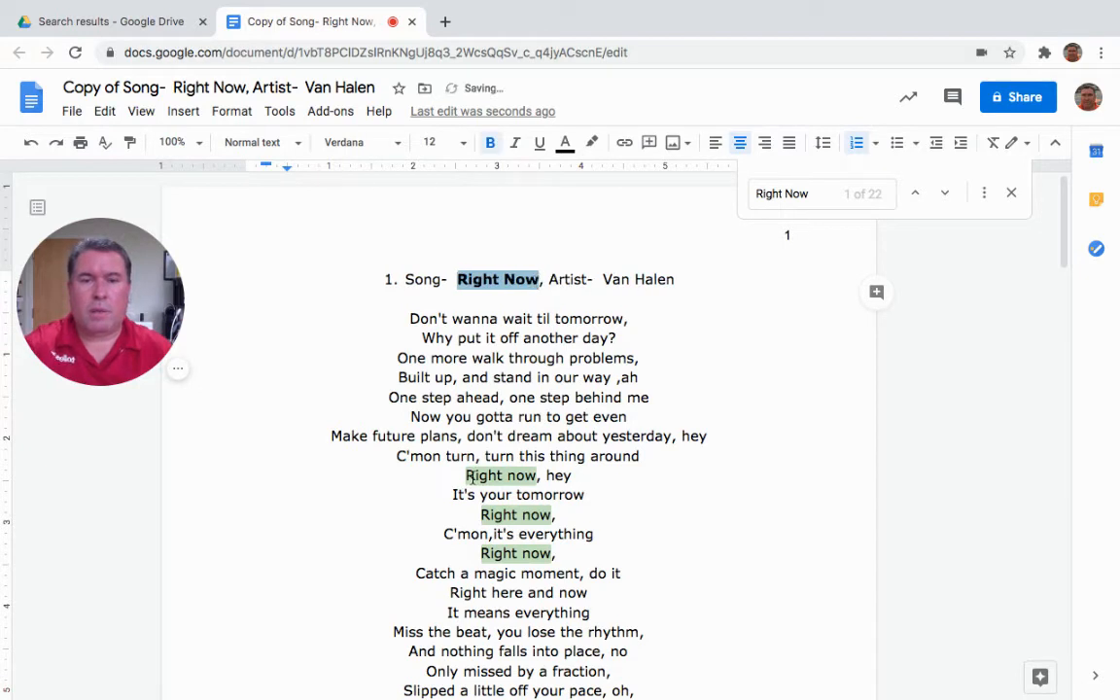
Step: Bold each of the three "Right now" phrases in the first chorus on page one
{"action": "left_click_drag", "start_coordinate": [467, 475], "coordinate": [527, 473]}
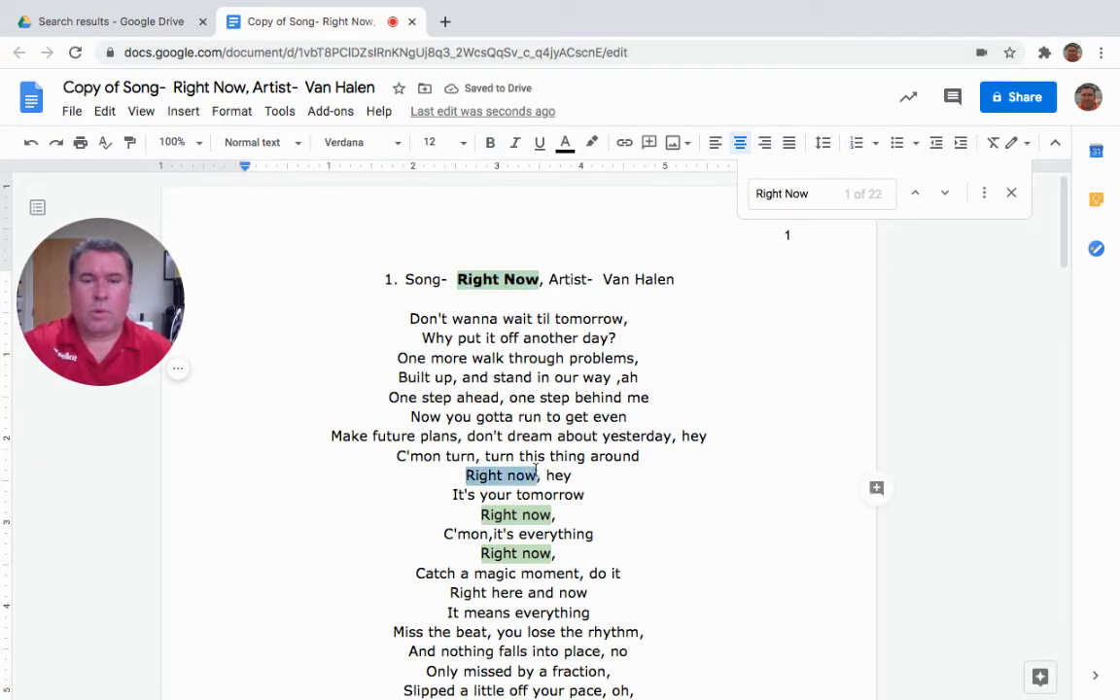
{"action": "key", "text": "super+b"}
{"action": "left_click_drag", "start_coordinate": [479, 515], "coordinate": [551, 515]}
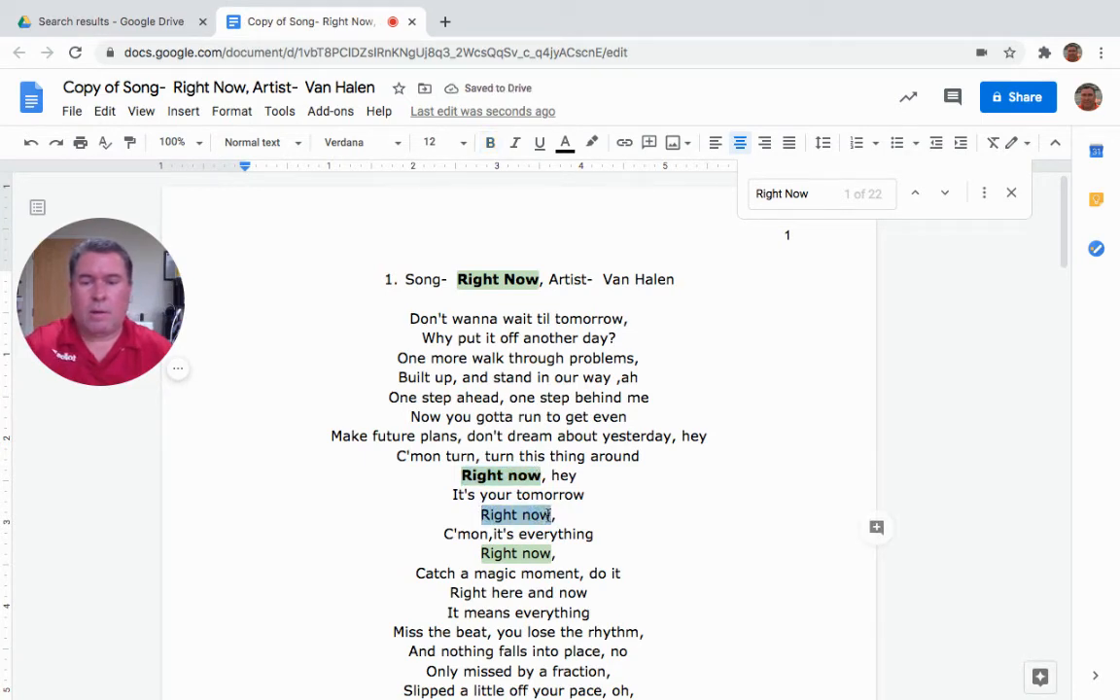
{"action": "key", "text": "super+b"}
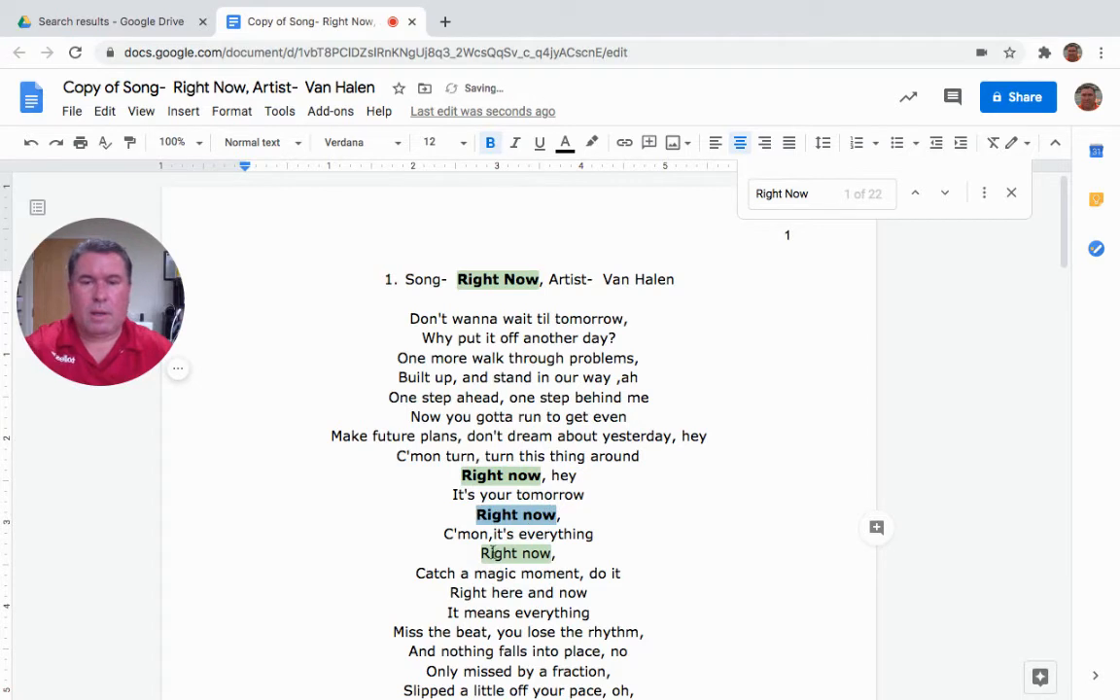
{"action": "left_click_drag", "start_coordinate": [483, 554], "coordinate": [544, 553]}
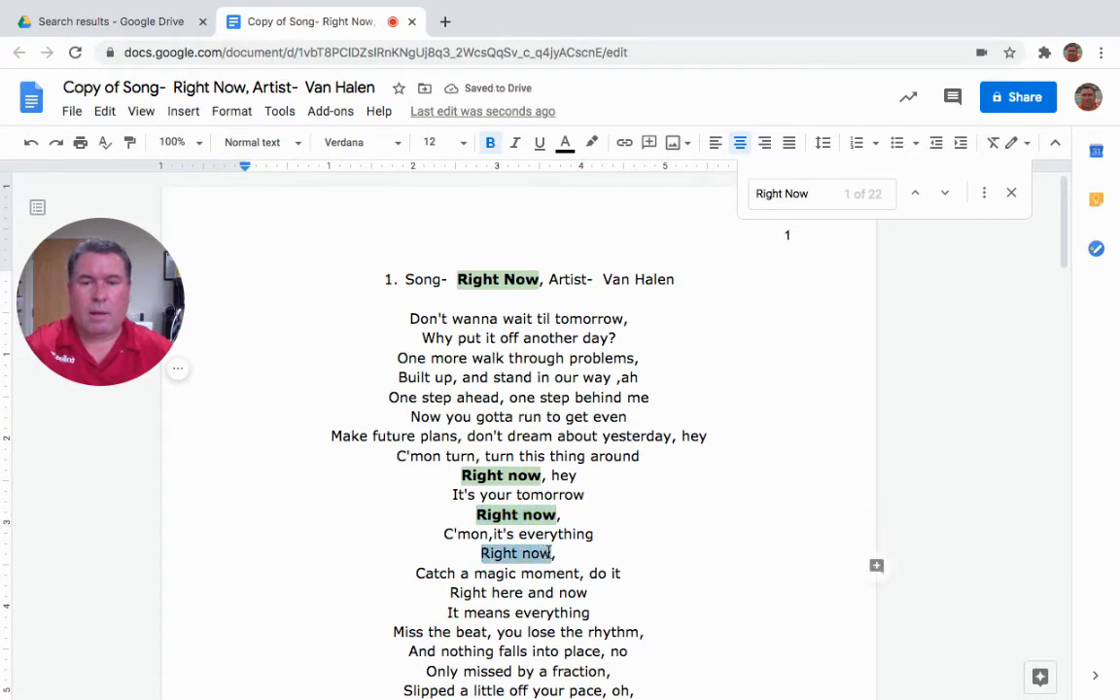
{"action": "key", "text": "super+b"}
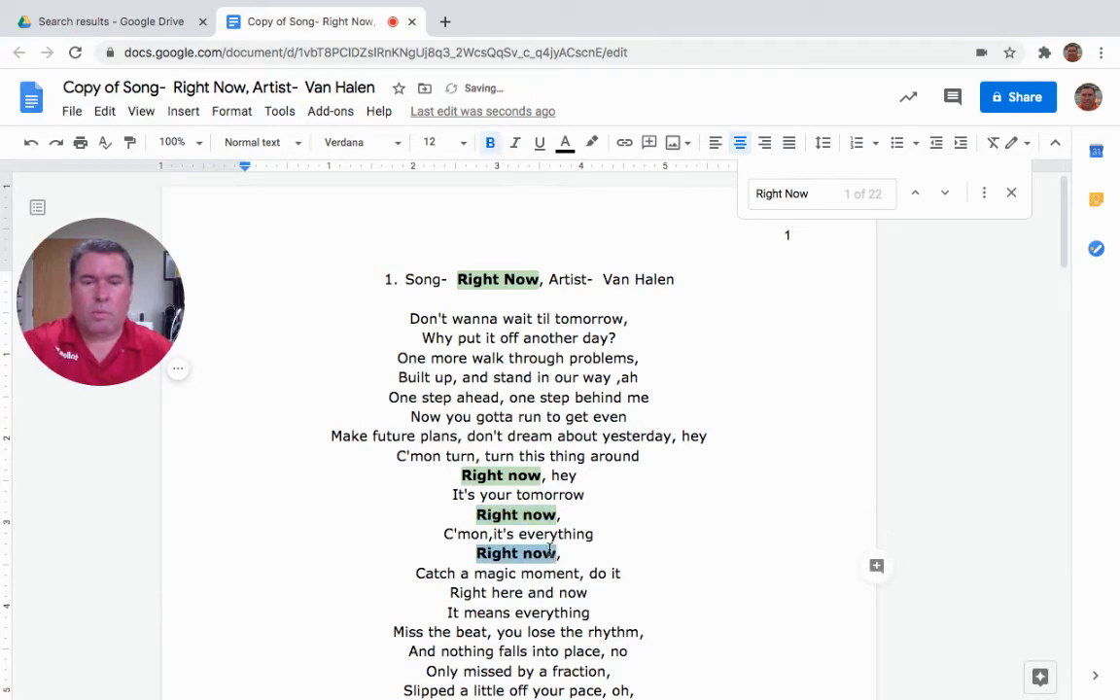
Step: Bold each of the three "Right now" phrases in the second chorus on page one
{"action": "left_click_drag", "start_coordinate": [1063, 264], "coordinate": [1062, 314]}
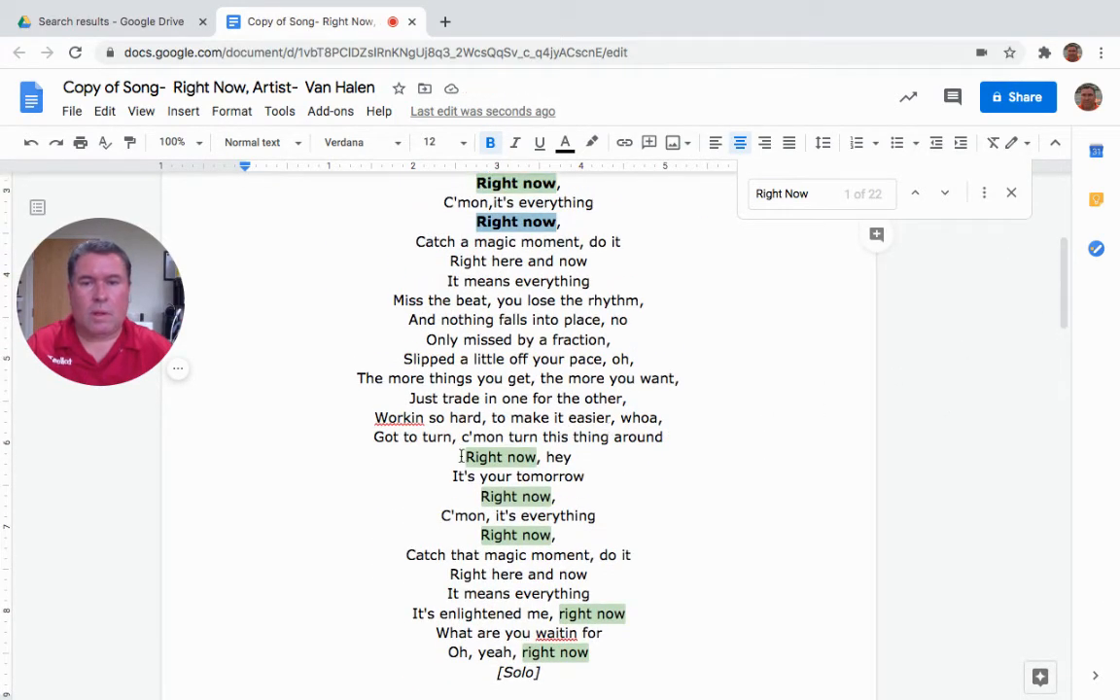
{"action": "left_click_drag", "start_coordinate": [465, 456], "coordinate": [533, 460]}
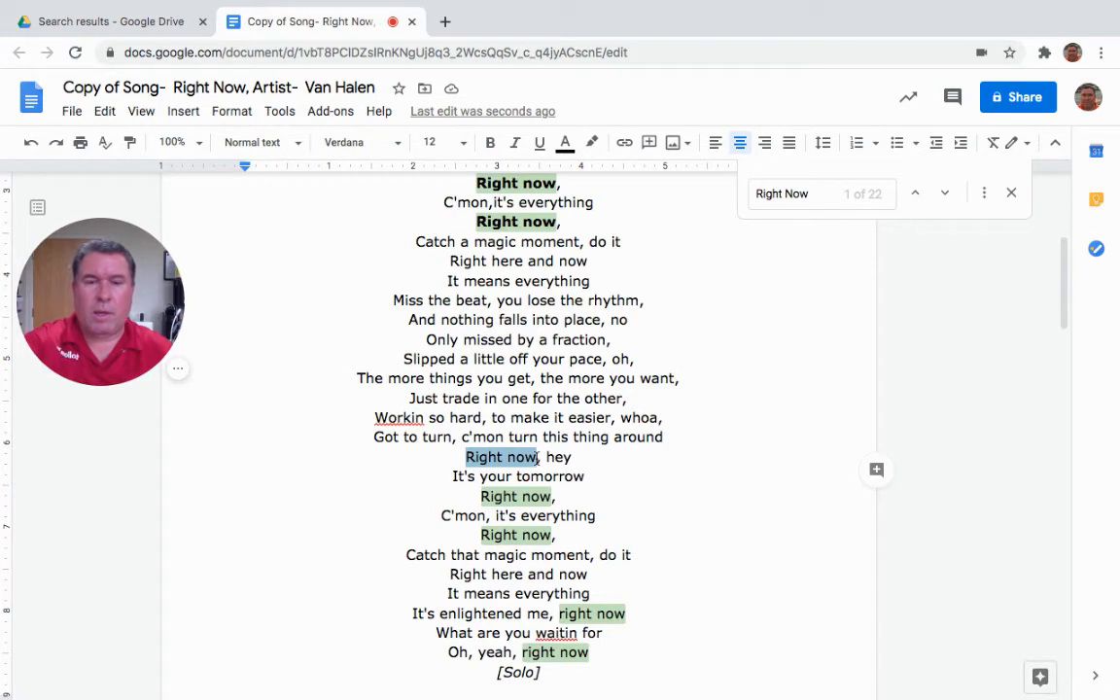
{"action": "key", "text": "ctrl+b"}
{"action": "left_click_drag", "start_coordinate": [482, 495], "coordinate": [553, 496]}
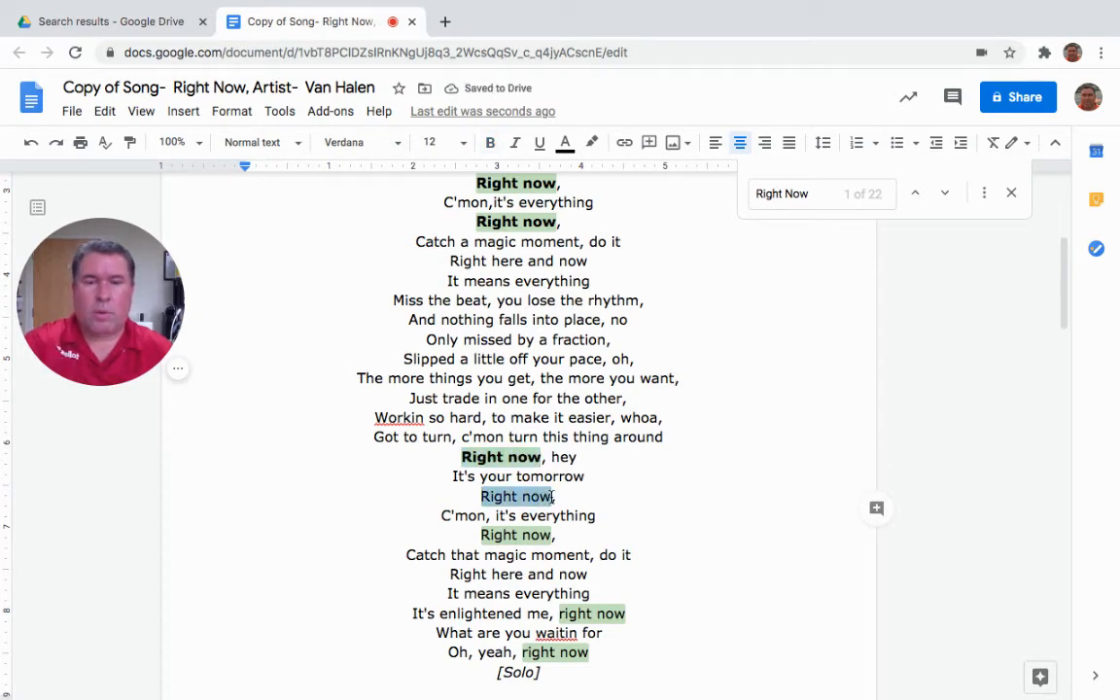
{"action": "key", "text": "ctrl+b"}
{"action": "left_click_drag", "start_coordinate": [481, 534], "coordinate": [550, 535]}
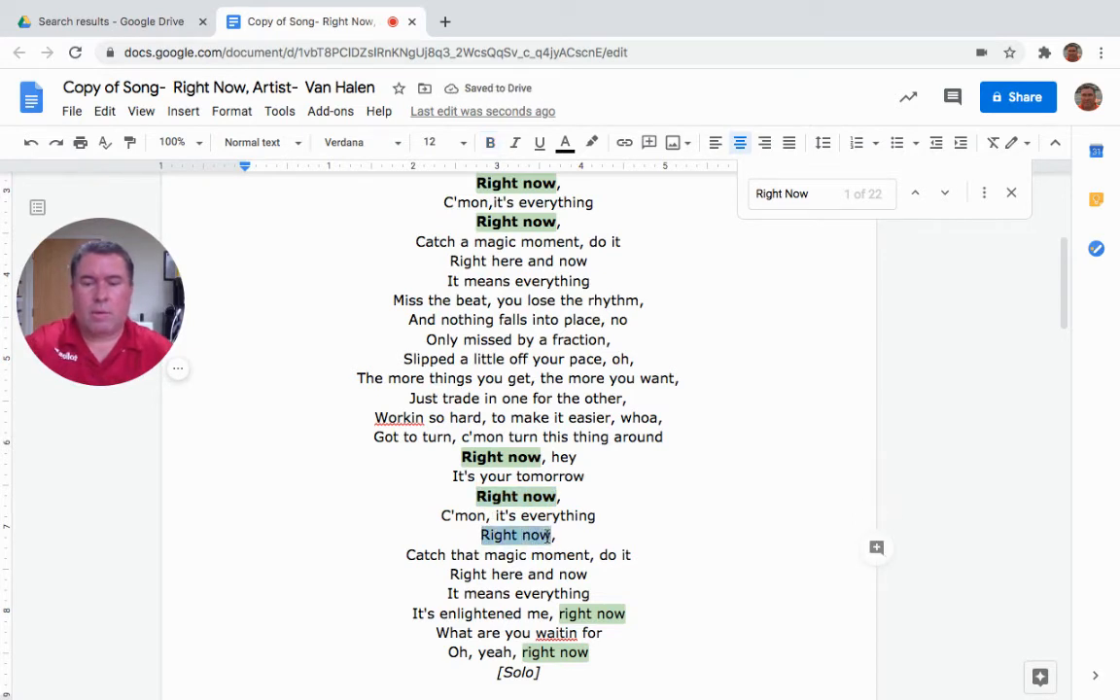
{"action": "key", "text": "ctrl+b"}
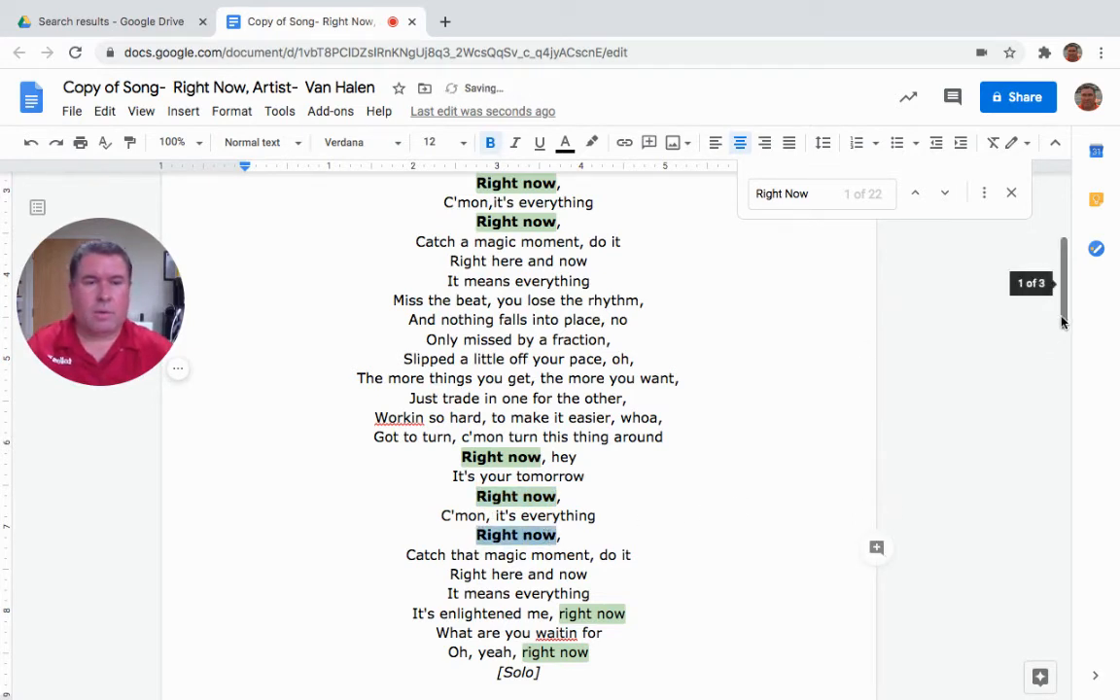
Step: Bold "right now" in the lines "It's enlightened me, right now" and "Oh, yeah, right now" above "[Solo]" on page one
{"action": "scroll", "coordinate": [1064, 321], "scroll_direction": "down", "scroll_amount": 5}
{"action": "scroll", "coordinate": [1069, 389], "scroll_direction": "down", "scroll_amount": 2}
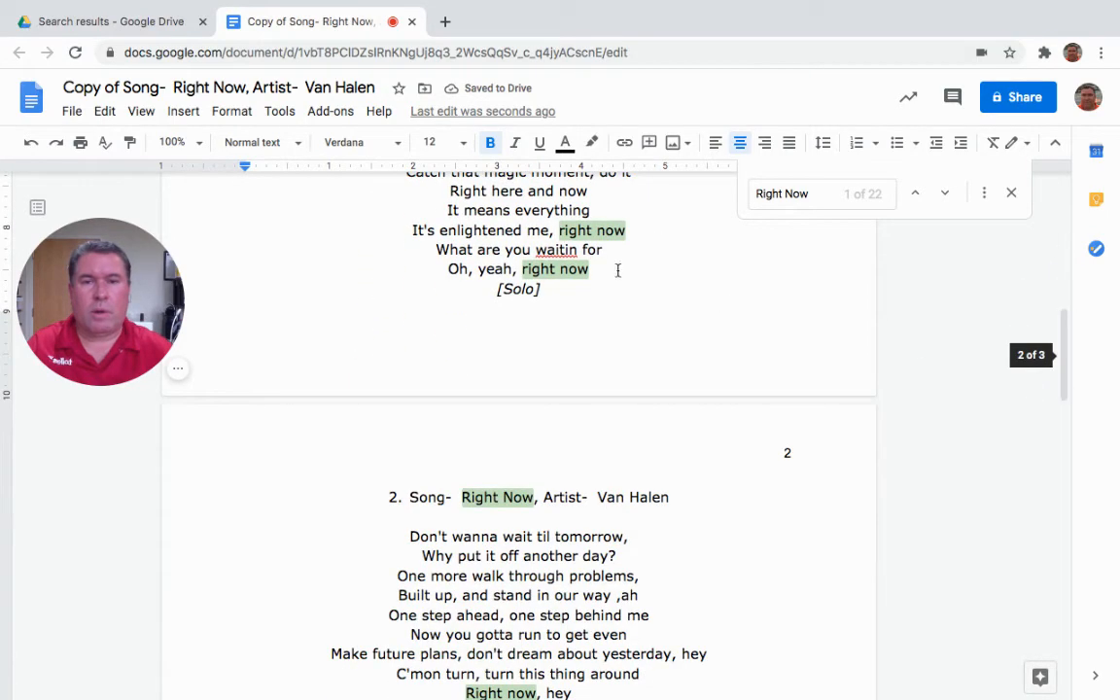
{"action": "left_click_drag", "start_coordinate": [561, 230], "coordinate": [624, 237]}
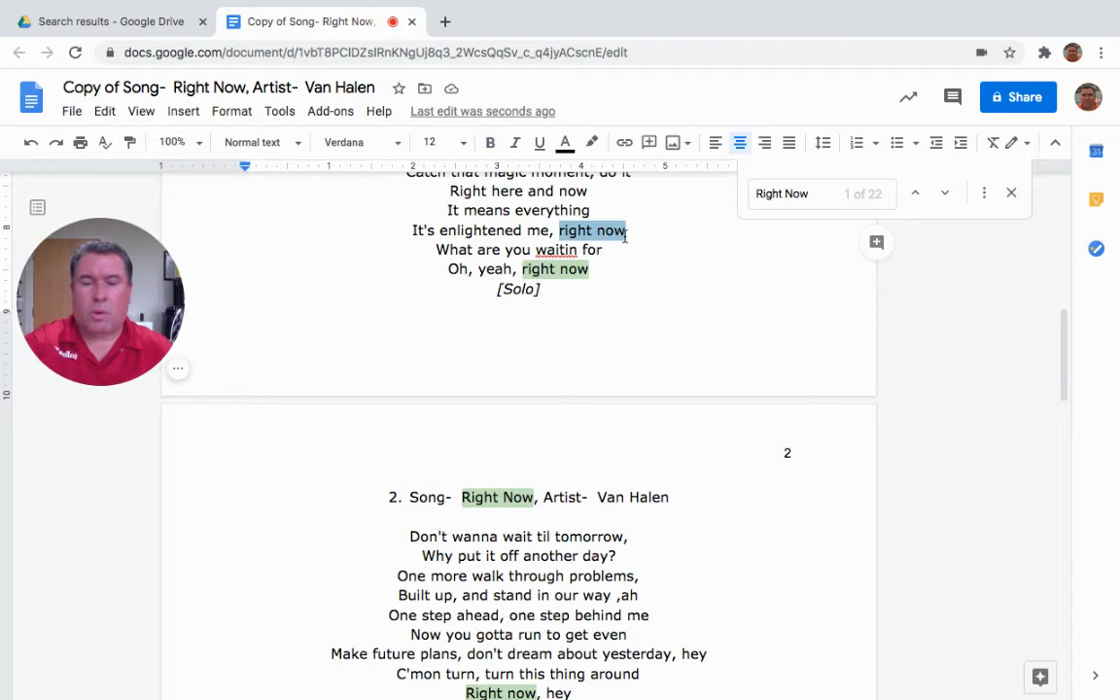
{"action": "key", "text": "ctrl+b"}
{"action": "left_click_drag", "start_coordinate": [522, 269], "coordinate": [581, 270]}
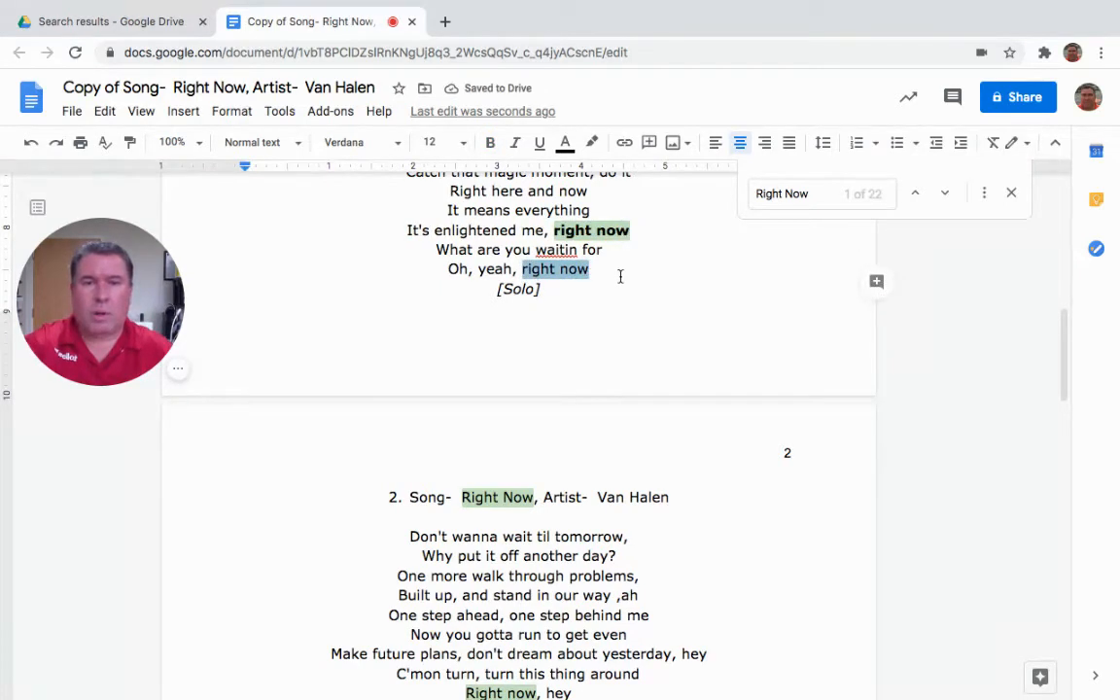
{"action": "key", "text": "ctrl+b"}
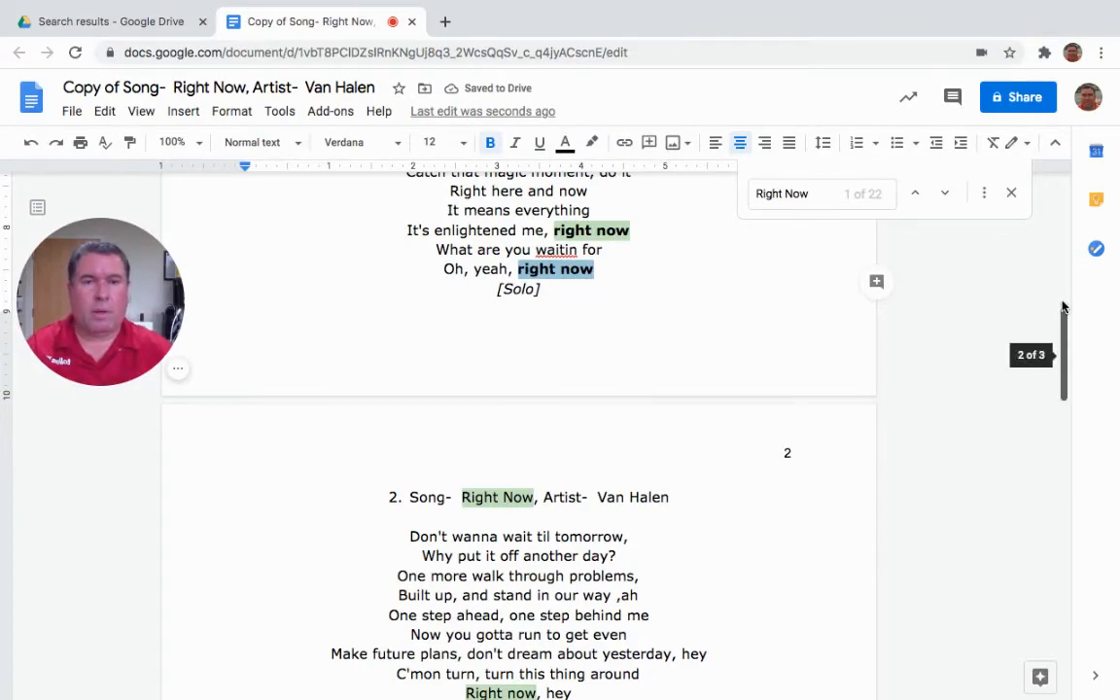
Step: Cut the second set of directions on page 3, from "Directions:" through "nine.", and restore it in place
{"action": "left_click_drag", "start_coordinate": [1062, 307], "coordinate": [993, 562]}
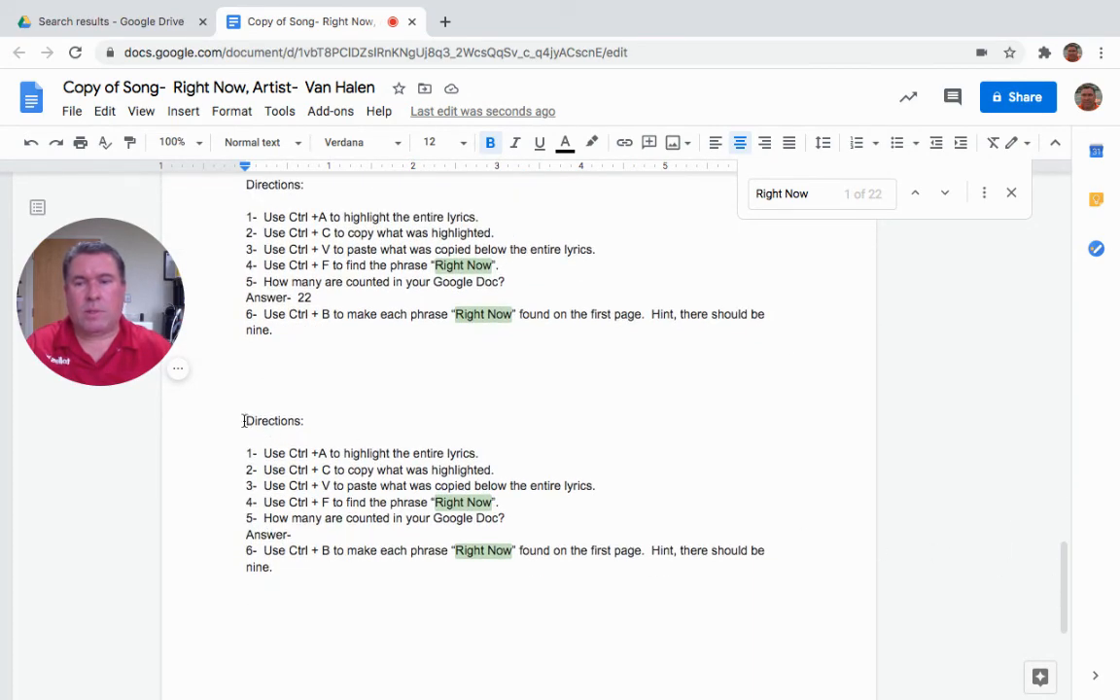
{"action": "left_click_drag", "start_coordinate": [243, 420], "coordinate": [803, 575]}
{"action": "key", "text": "ctrl+c"}
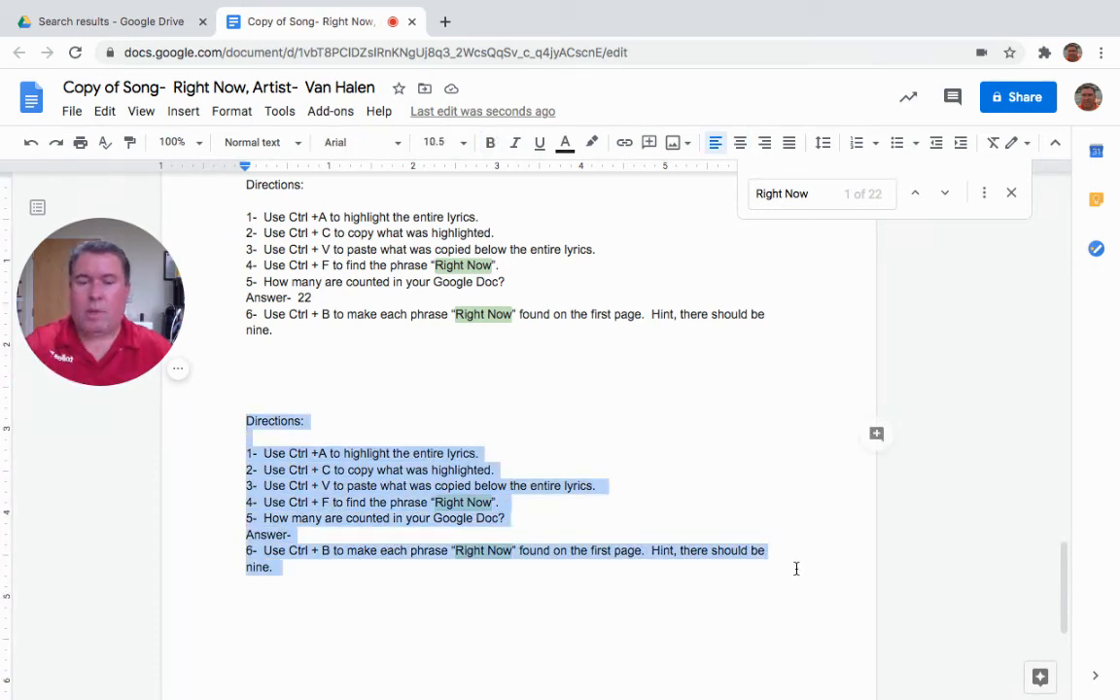
{"action": "key", "text": "BackSpace"}
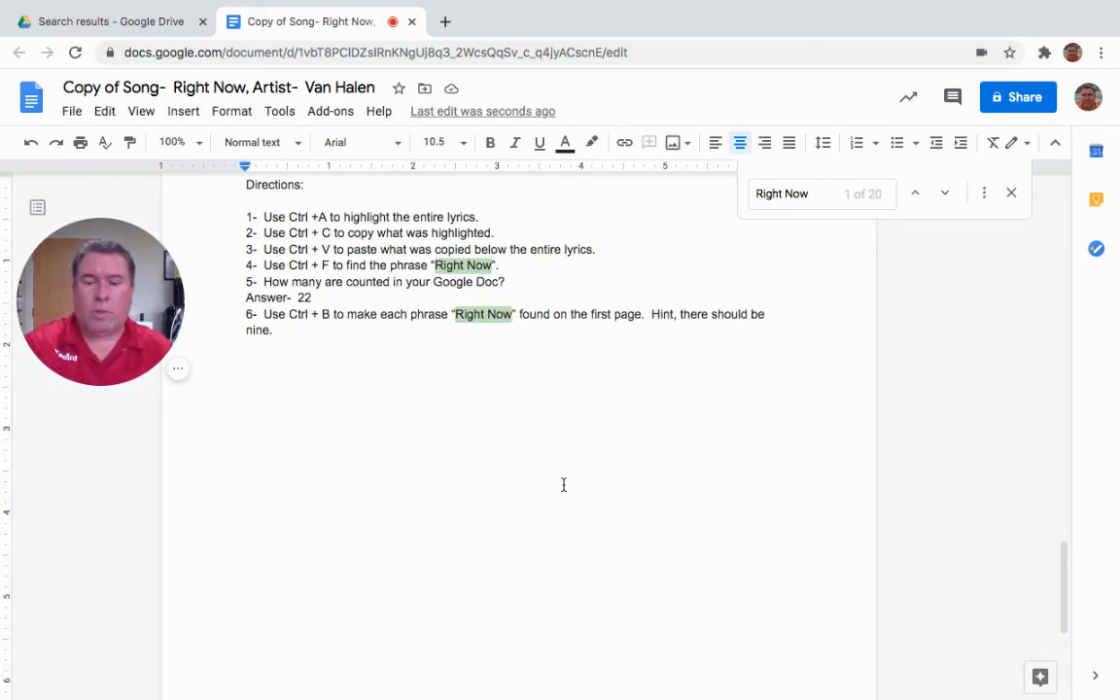
{"action": "key", "text": "ctrl+v"}
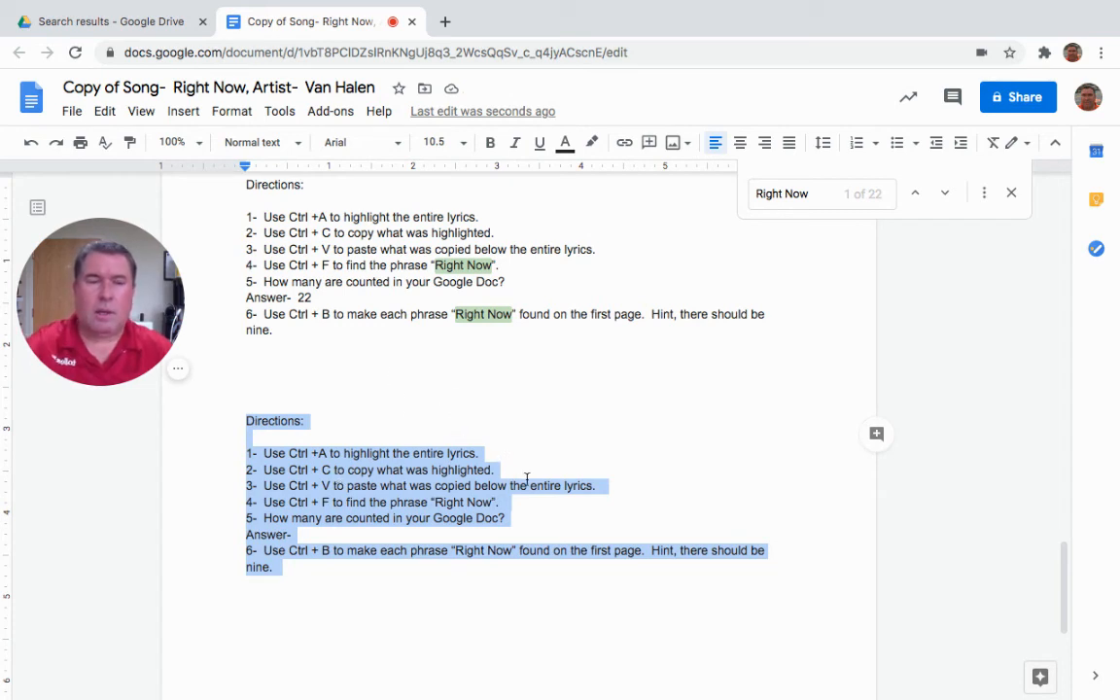
Step: Add a new line below the second set of directions and paste another copy of the set there
{"action": "left_click", "coordinate": [388, 595]}
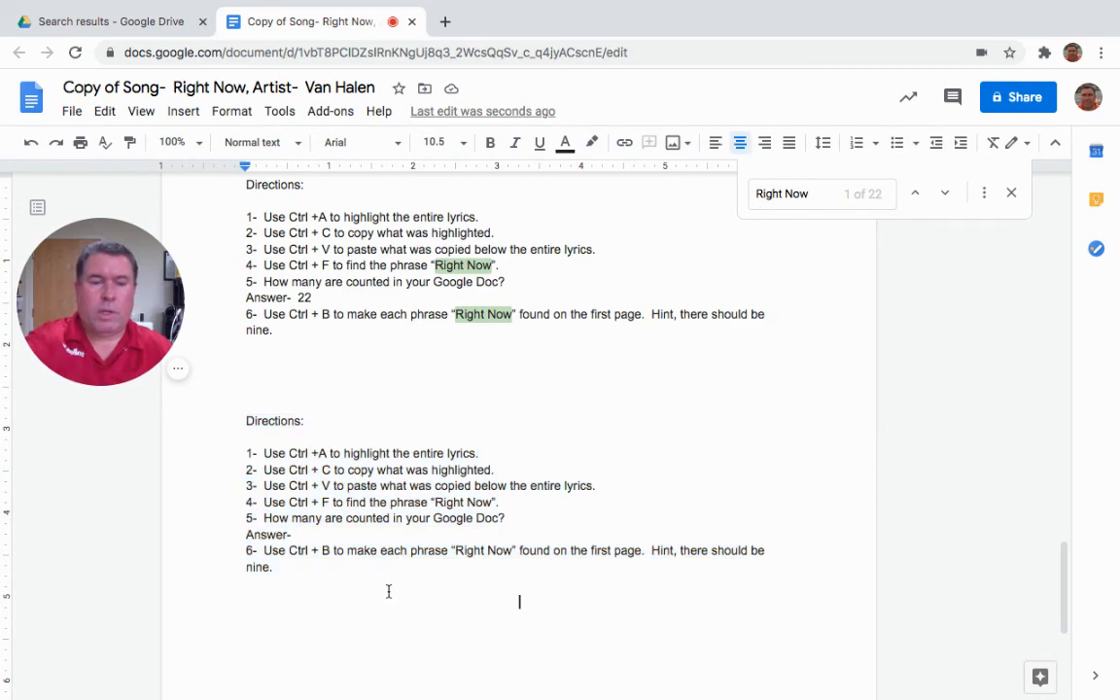
{"action": "key", "text": "Return"}
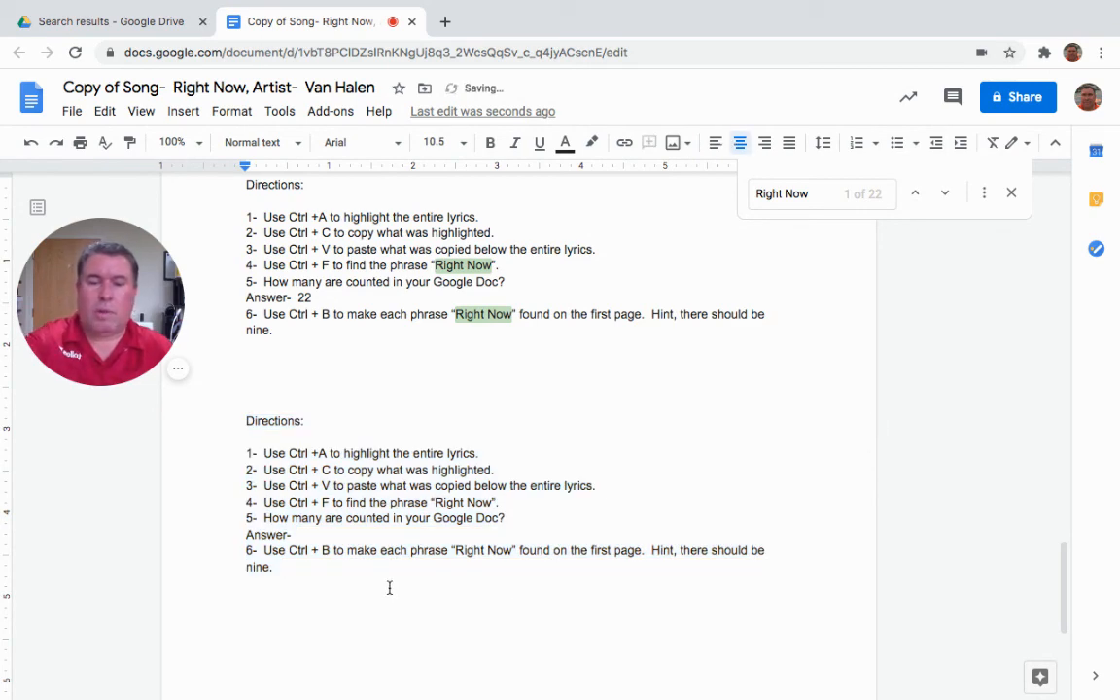
{"action": "key", "text": "ctrl+v"}
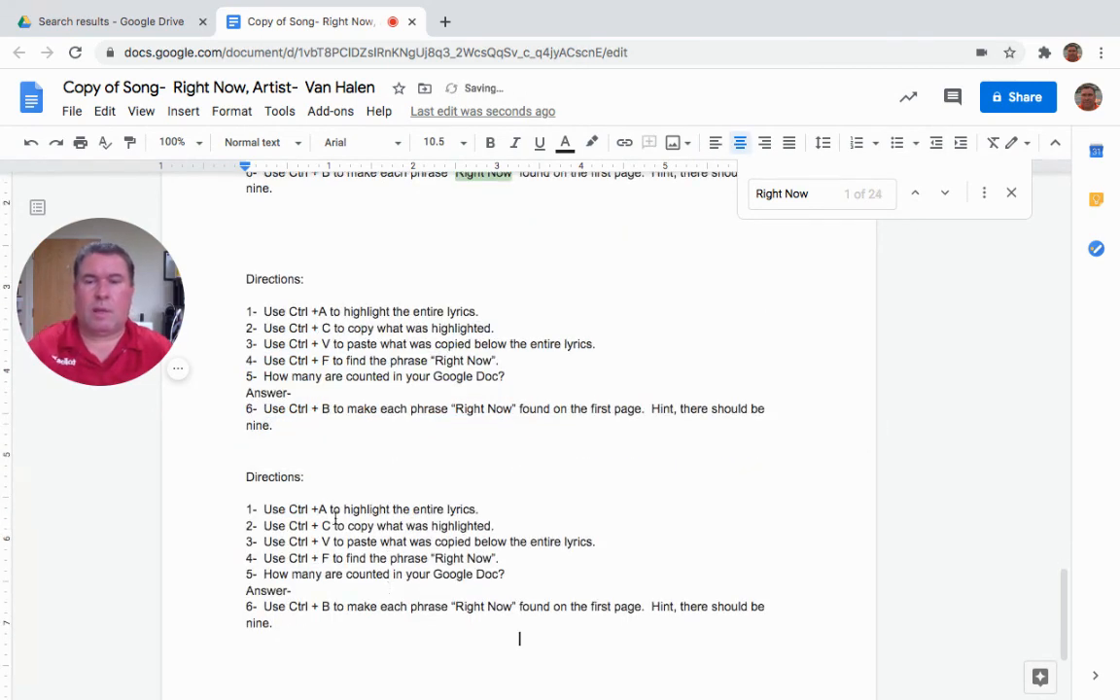
Step: Cut the second and third sets of directions together and restore both in place
{"action": "left_click_drag", "start_coordinate": [319, 623], "coordinate": [238, 279]}
{"action": "key", "text": "ctrl+c"}
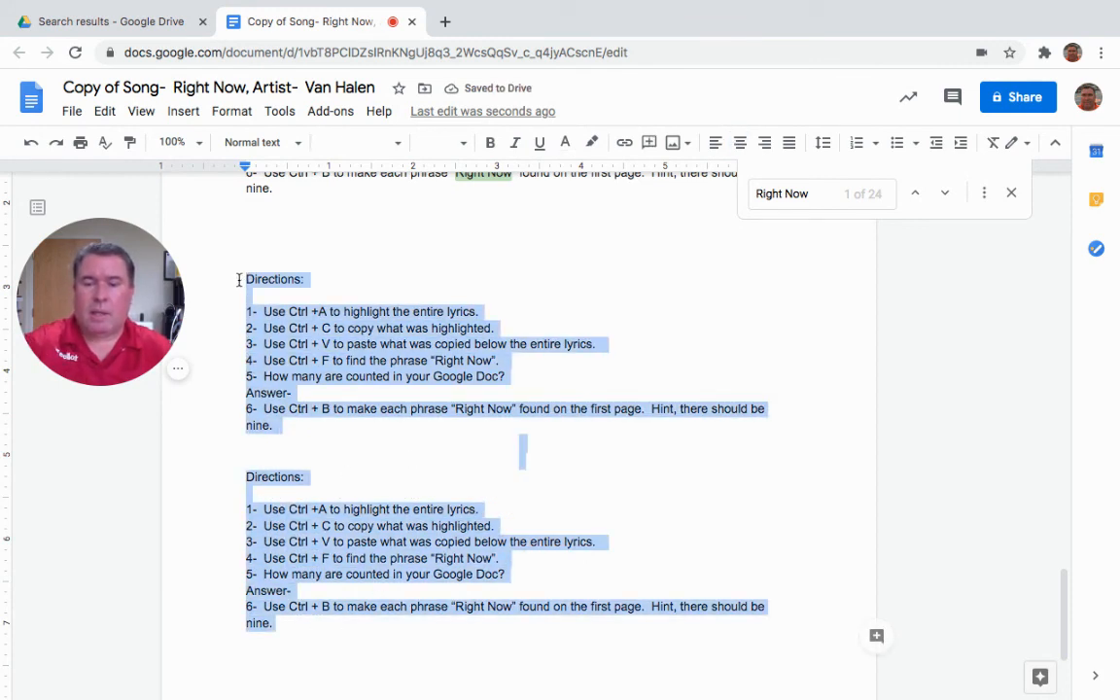
{"action": "key", "text": "BackSpace"}
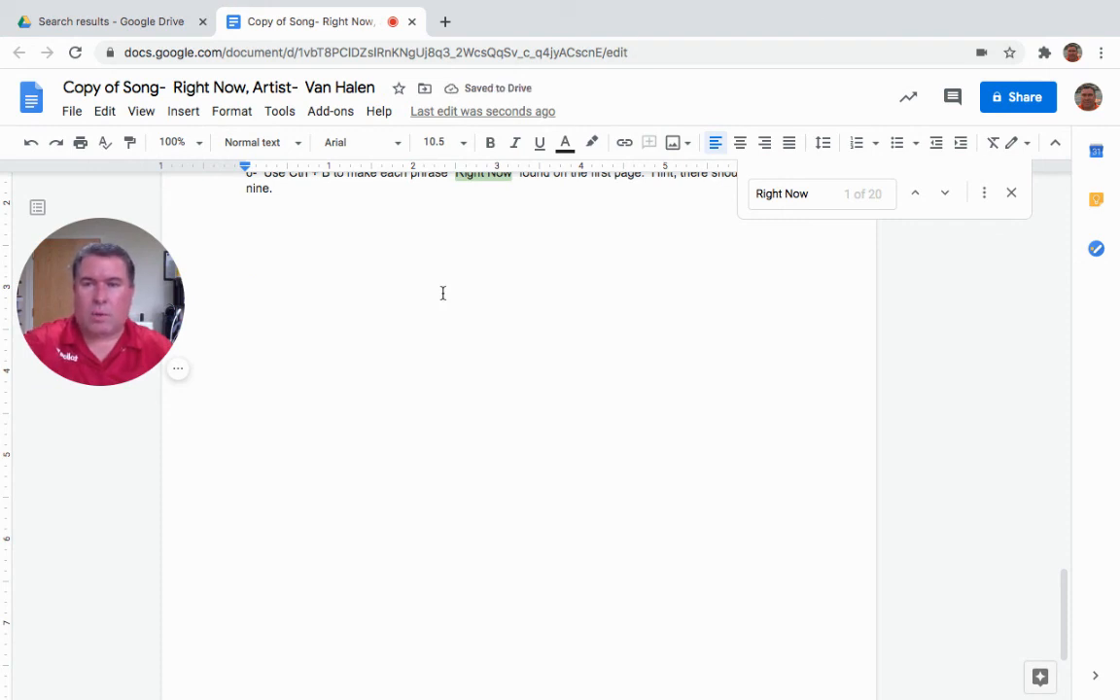
{"action": "key", "text": "ctrl+v"}
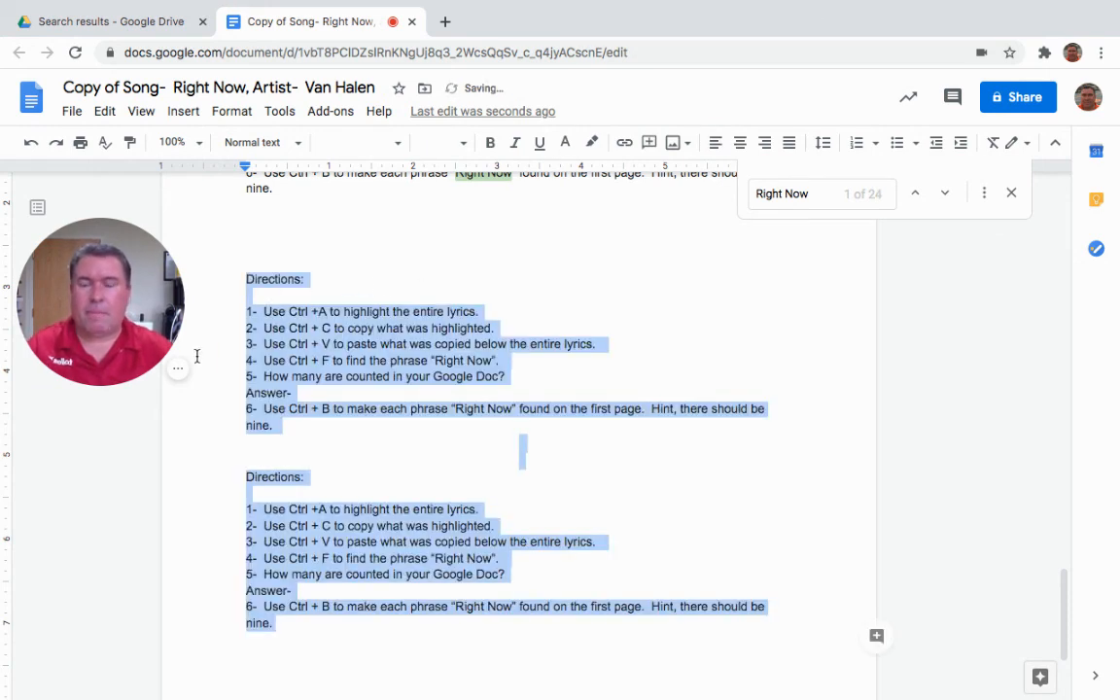